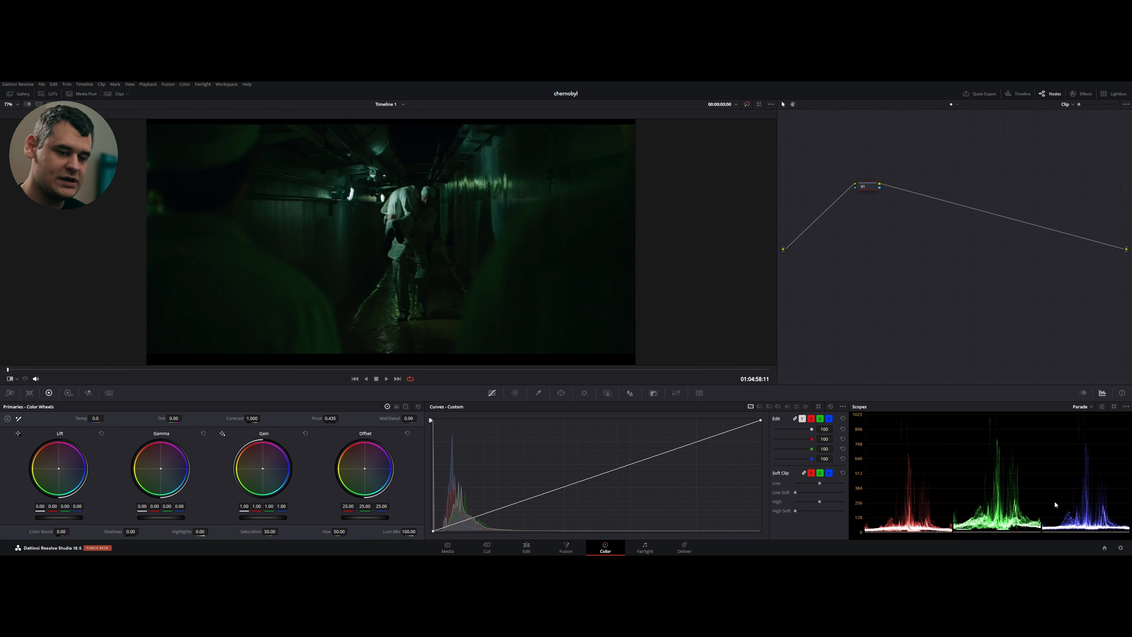
Step: Review the color science, ACES transforms and lookup tables in the project's color management settings
{"action": "left_click", "coordinate": [1121, 548]}
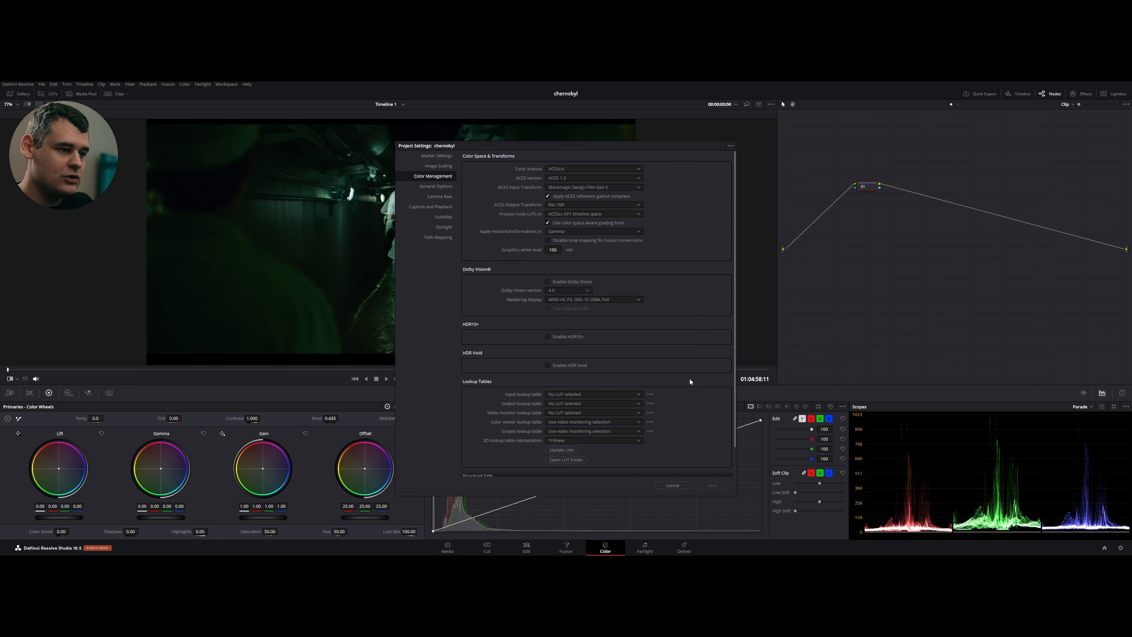
{"action": "left_click", "coordinate": [673, 486]}
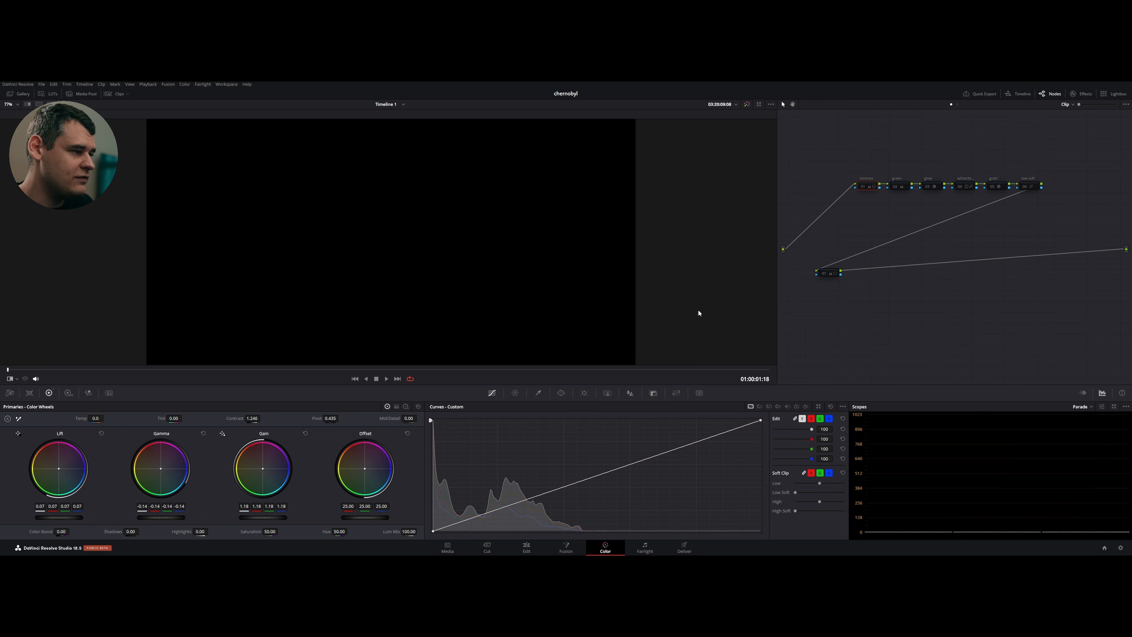
Step: Scrub through the doorway clip, then move the timeline playhead to the green corridor still at 01:04:58:11 and return to grading
{"action": "left_click_drag", "start_coordinate": [233, 369], "coordinate": [407, 379]}
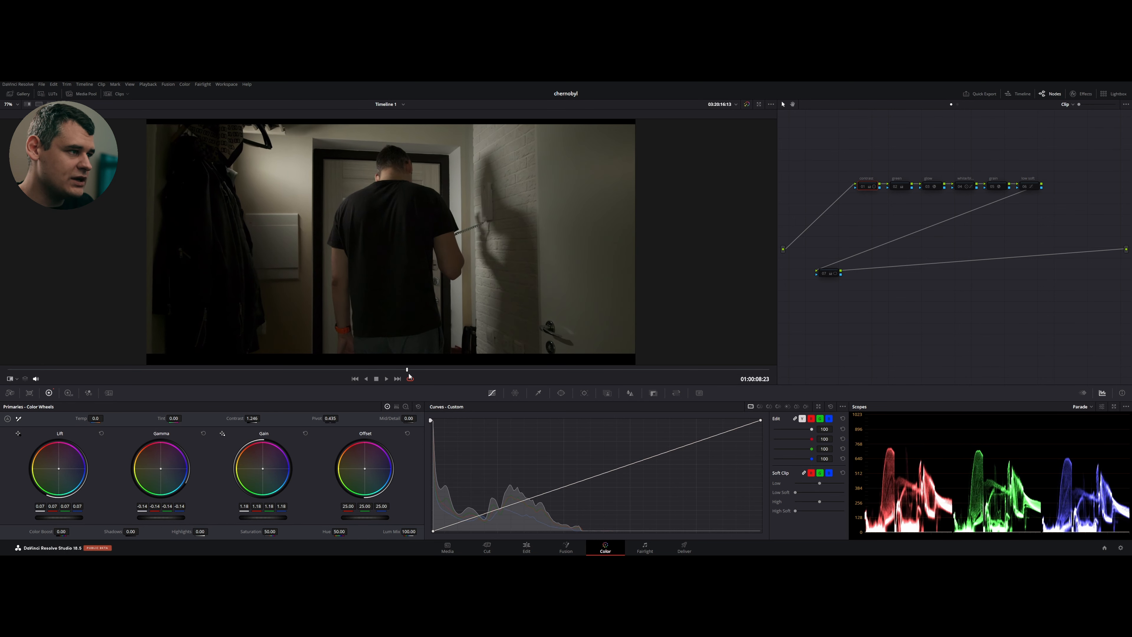
{"action": "left_click", "coordinate": [526, 547]}
{"action": "left_click", "coordinate": [594, 420]}
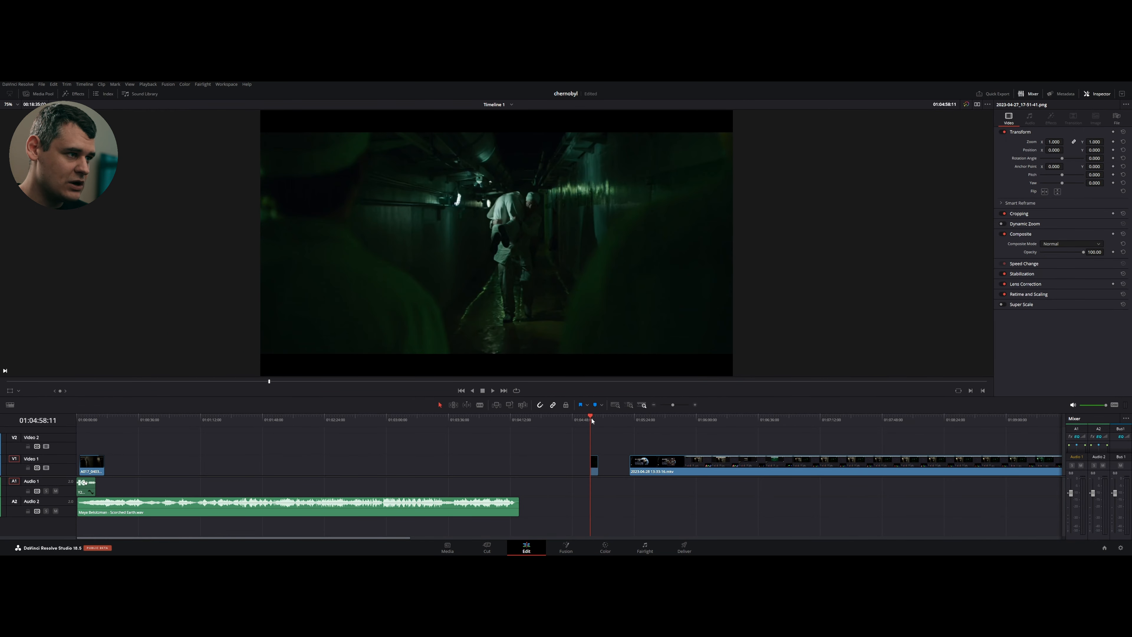
{"action": "left_click", "coordinate": [605, 548]}
{"action": "left_click", "coordinate": [19, 95]}
{"action": "left_click", "coordinate": [20, 95]}
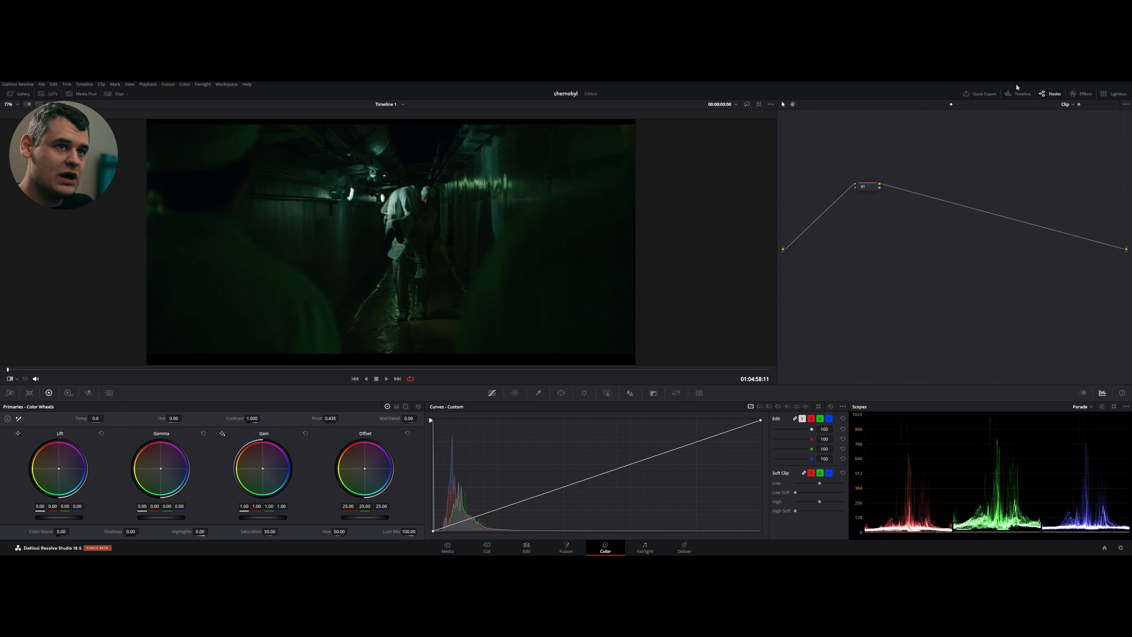
Step: Check the PNG reference clip's ACES input transform in the Inverse Display options
{"action": "left_click", "coordinate": [113, 94]}
{"action": "right_click", "coordinate": [75, 368]}
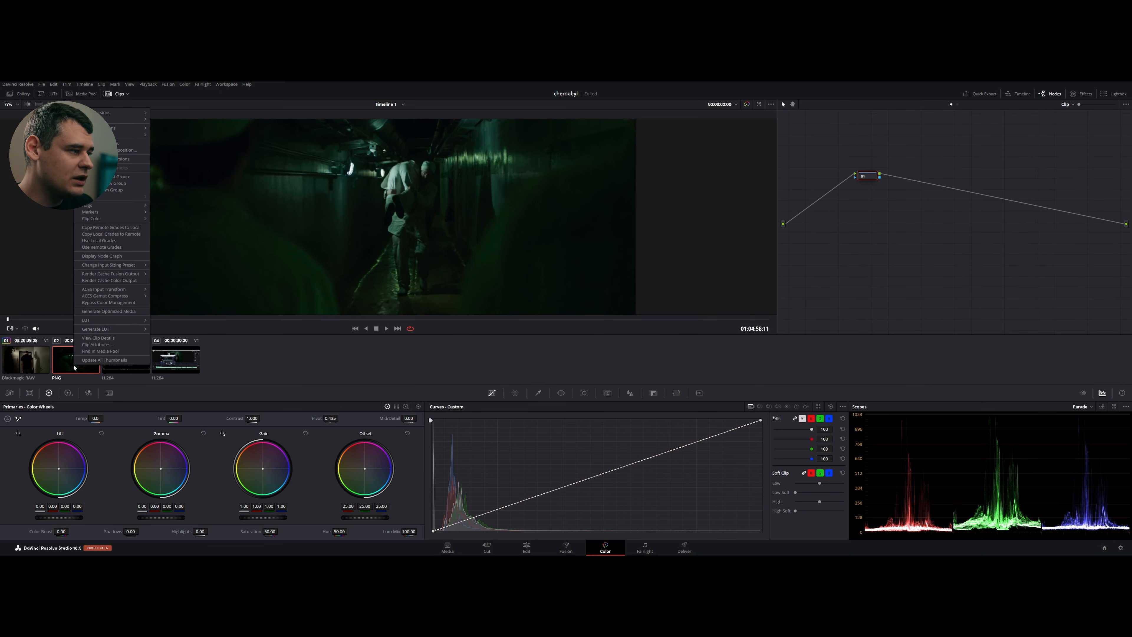
{"action": "mouse_move", "coordinate": [115, 293]}
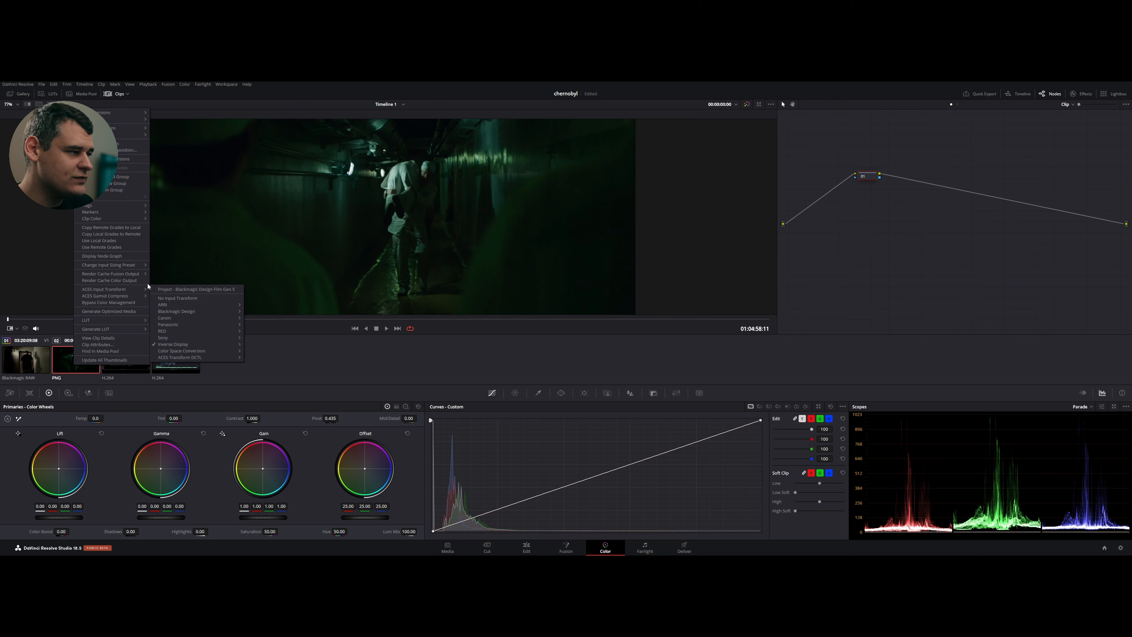
{"action": "mouse_move", "coordinate": [183, 347]}
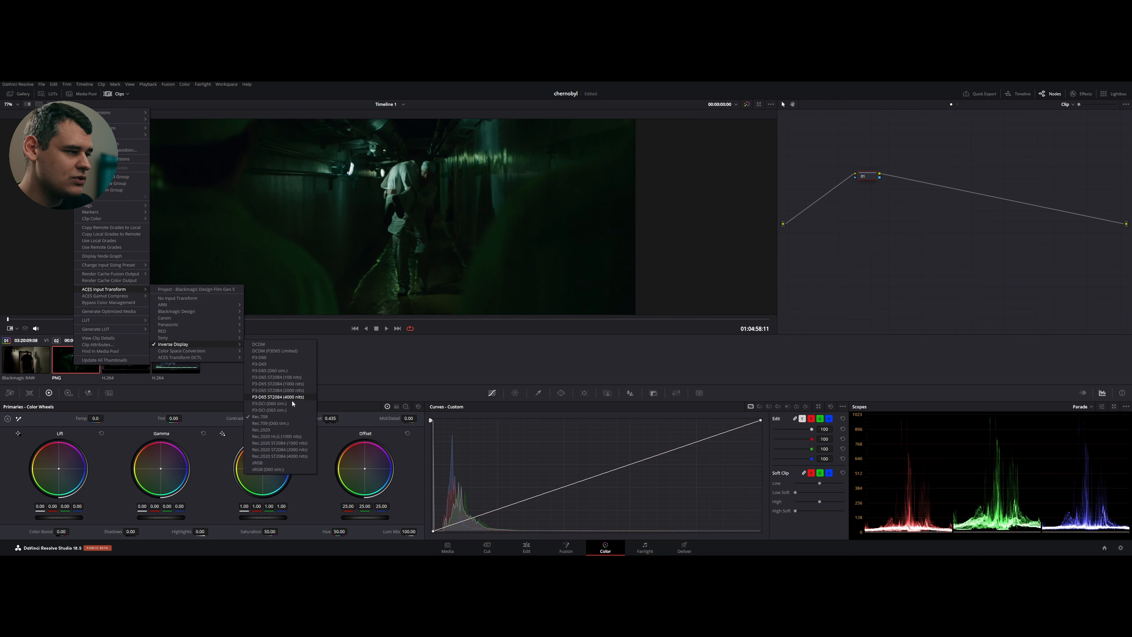
{"action": "left_click", "coordinate": [369, 377]}
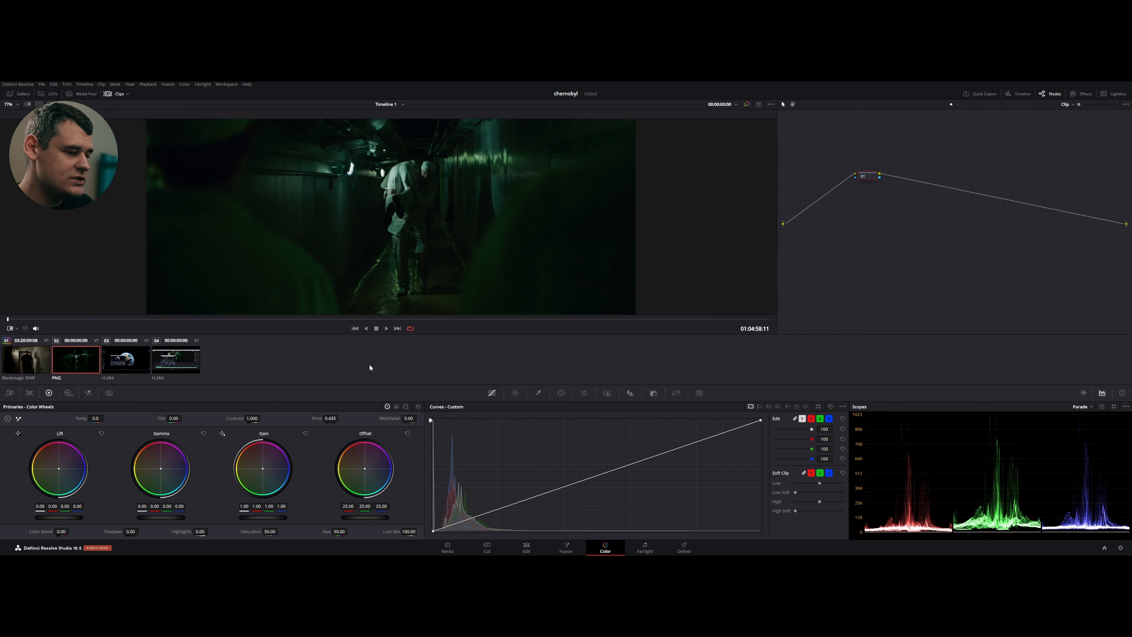
Step: Switch back to the Blackmagic RAW doorway clip, park it at 01:00:07:08 and hide the clip thumbnails
{"action": "left_click", "coordinate": [26, 359]}
{"action": "left_click", "coordinate": [297, 319]}
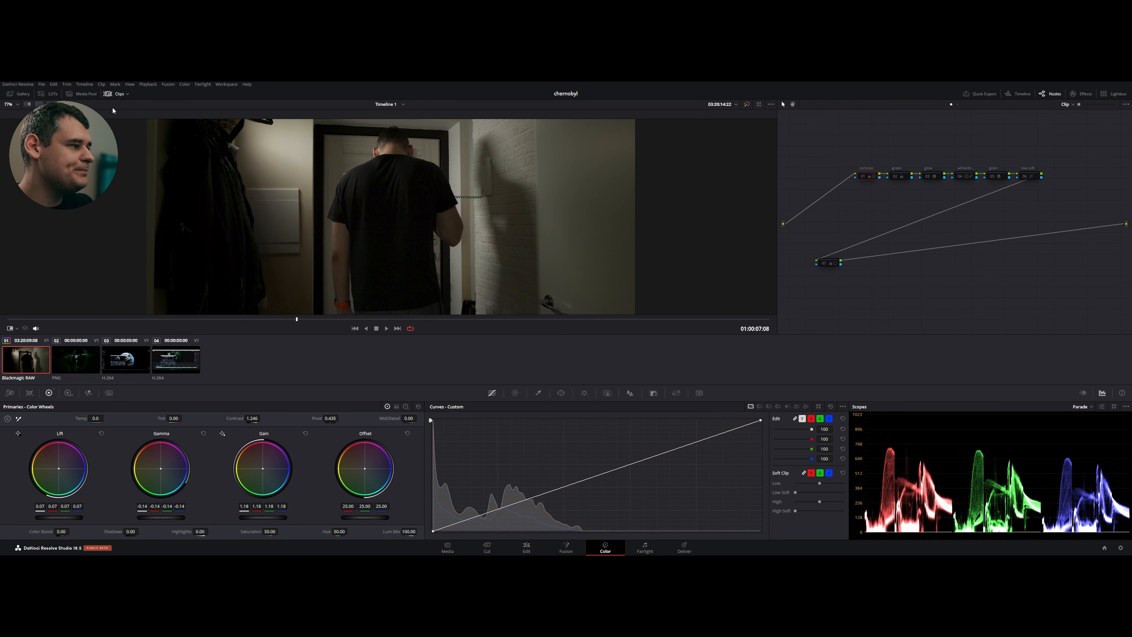
{"action": "left_click", "coordinate": [119, 94]}
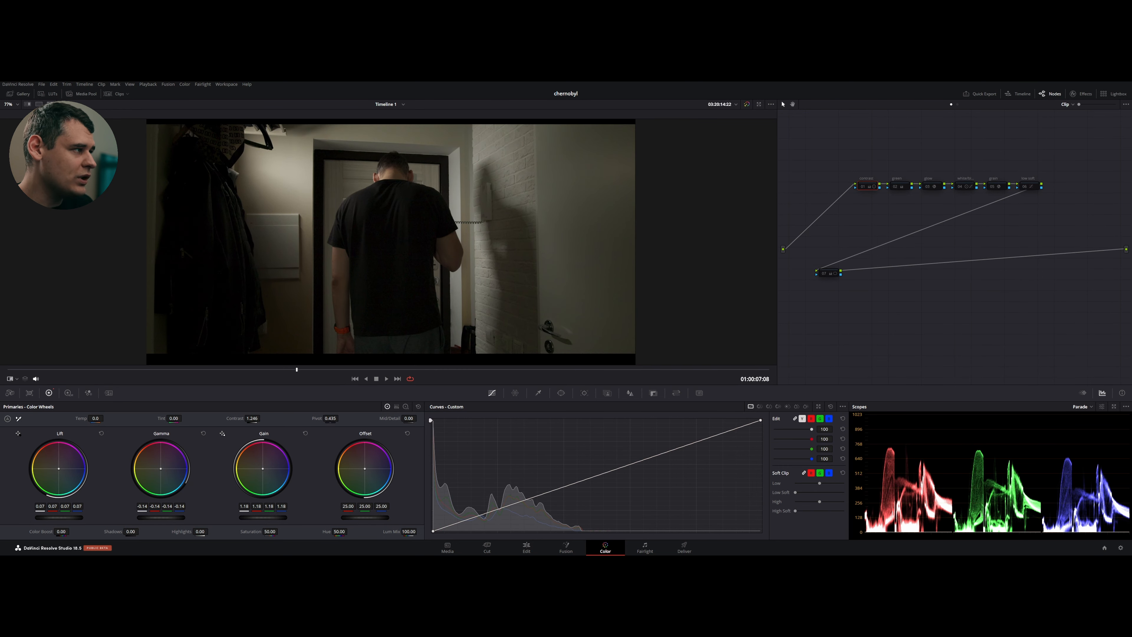
Step: Show the Blackmagic RAW clip beside the PNG reference in a Selected Clips split screen and enlarge the comparison
{"action": "left_click", "coordinate": [39, 105]}
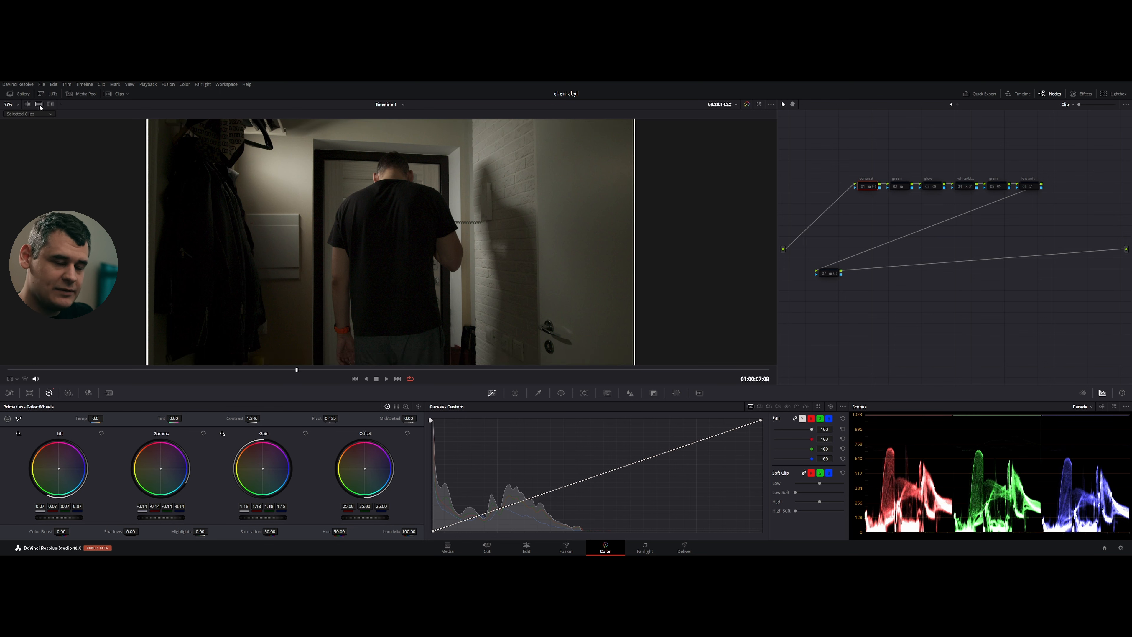
{"action": "left_click", "coordinate": [44, 114]}
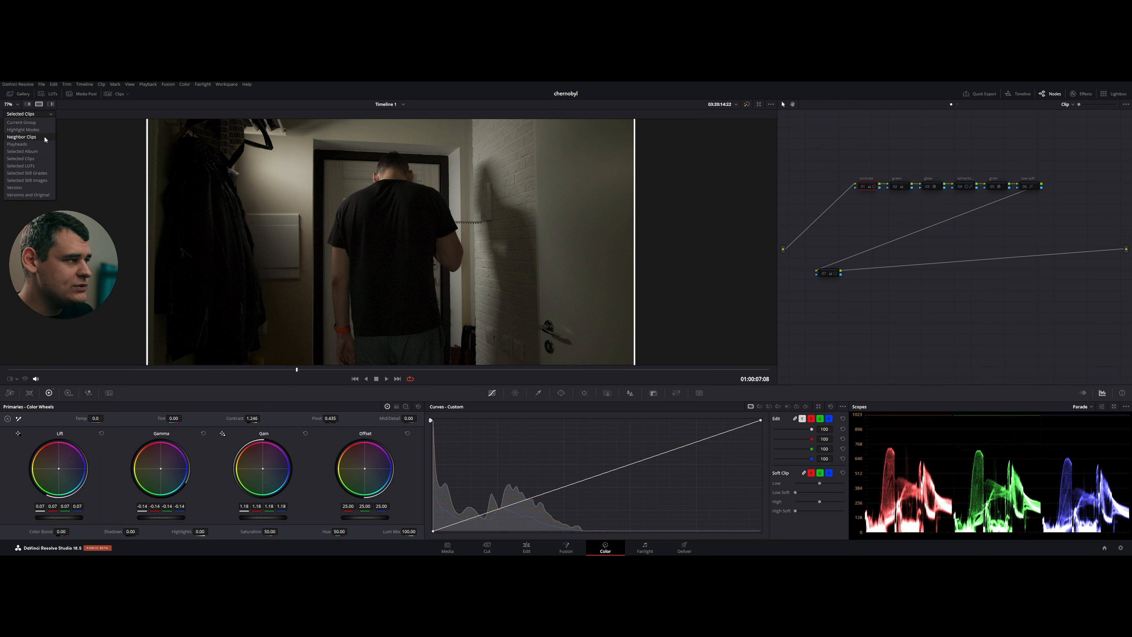
{"action": "left_click", "coordinate": [43, 157]}
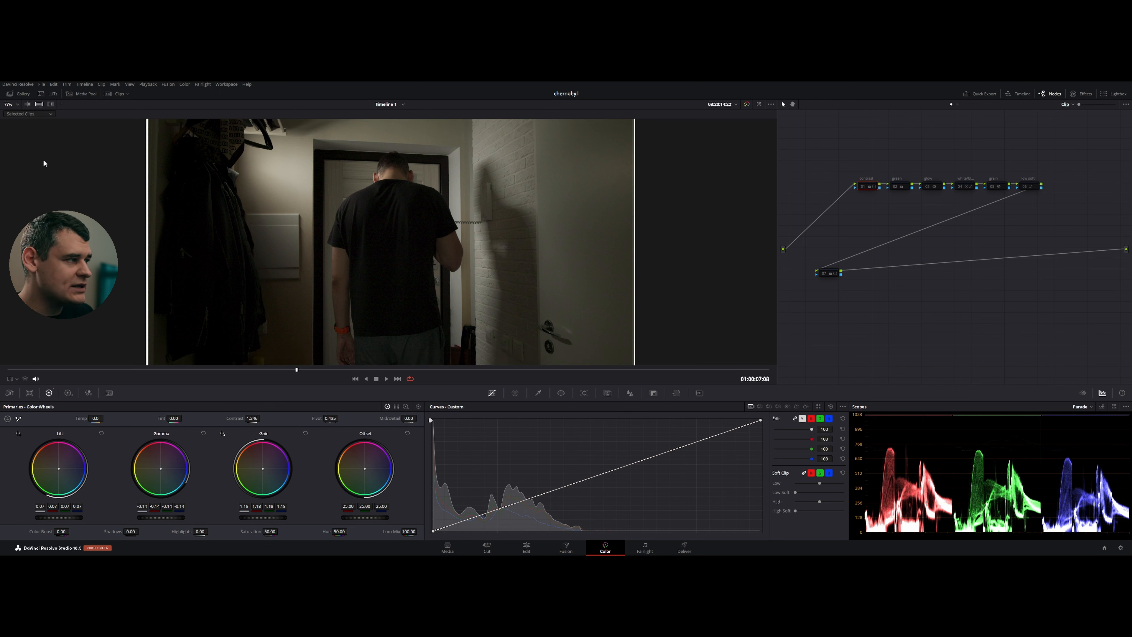
{"action": "left_click", "coordinate": [116, 94]}
{"action": "left_click", "coordinate": [76, 359], "text": "ctrl"}
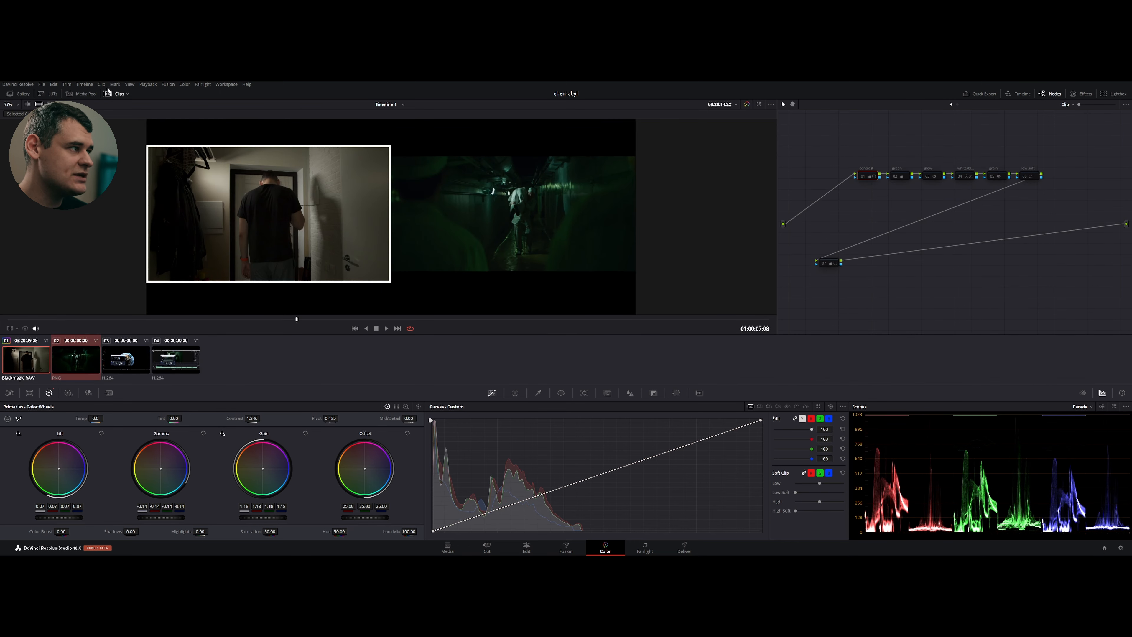
{"action": "left_click", "coordinate": [117, 92]}
{"action": "scroll", "coordinate": [359, 221], "scroll_direction": "up", "scroll_amount": 5}
{"action": "scroll", "coordinate": [358, 223], "scroll_direction": "down", "scroll_amount": 2}
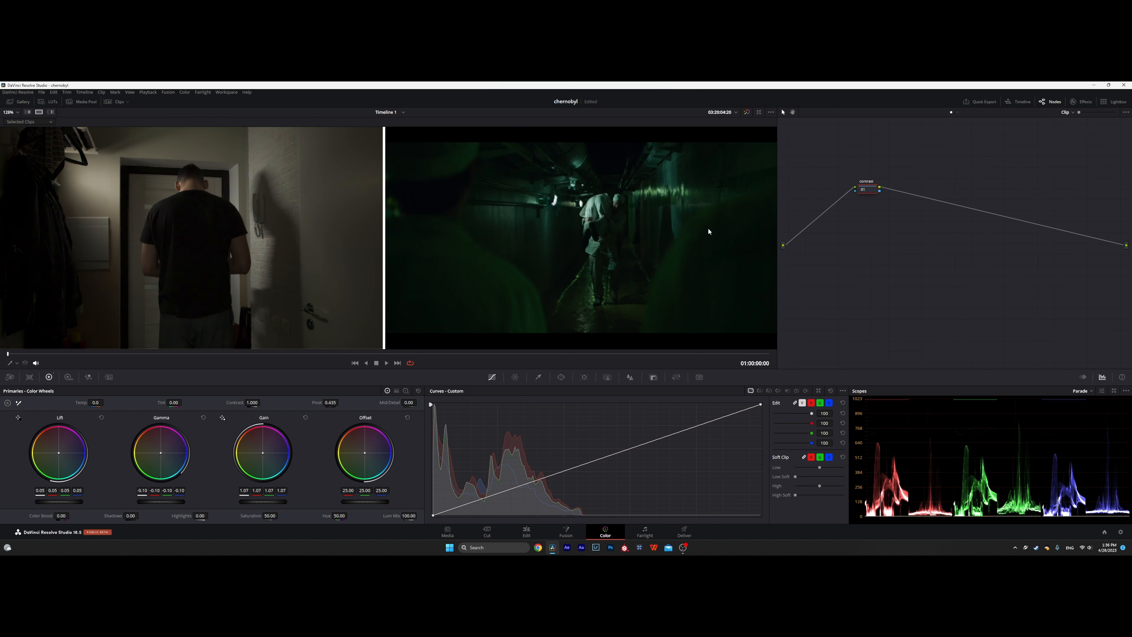
Step: Raise the contrast node's contrast to 1.246
{"action": "left_click_drag", "start_coordinate": [253, 402], "coordinate": [262, 402]}
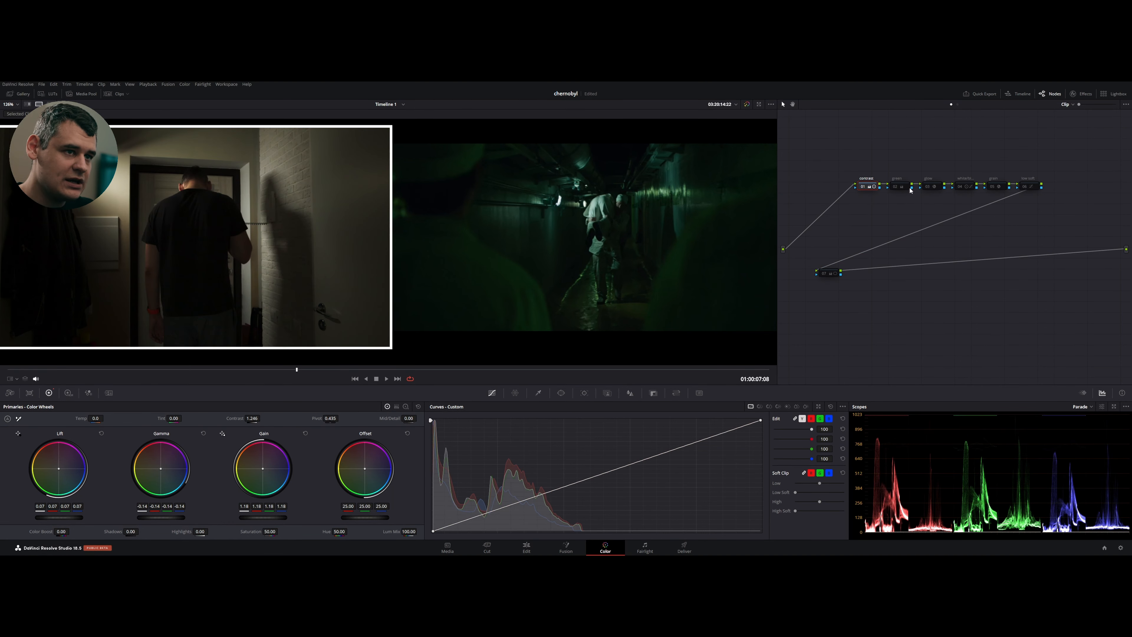
Step: Reduce red on the green node using the primaries bars: gain 0.97, gamma -0.02 and lift -0.01
{"action": "left_click", "coordinate": [902, 187]}
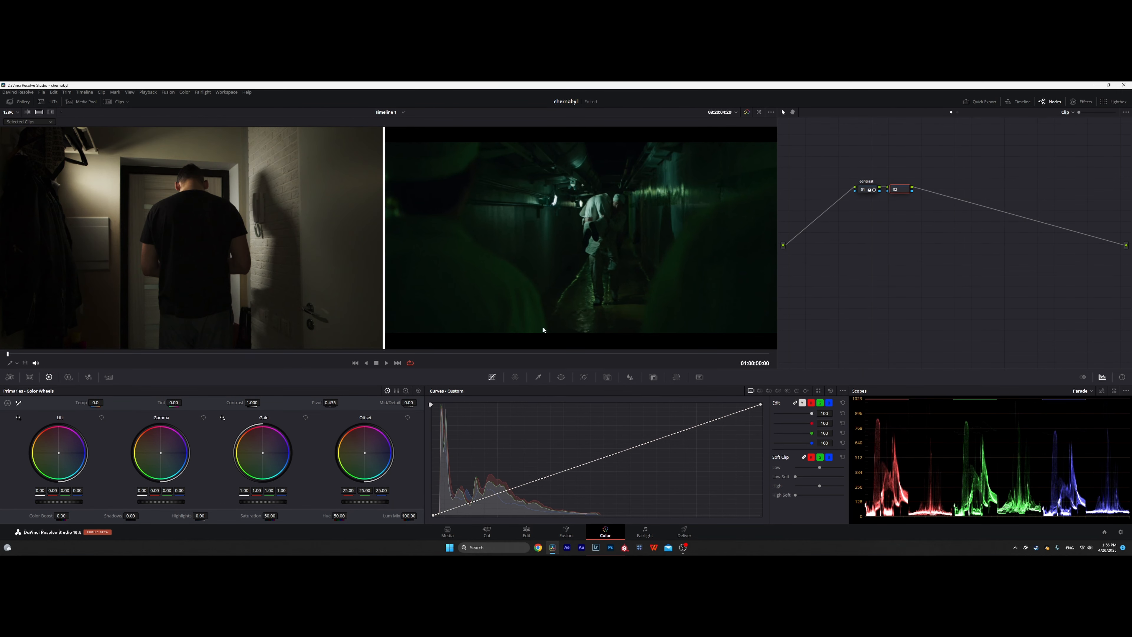
{"action": "left_click", "coordinate": [396, 390]}
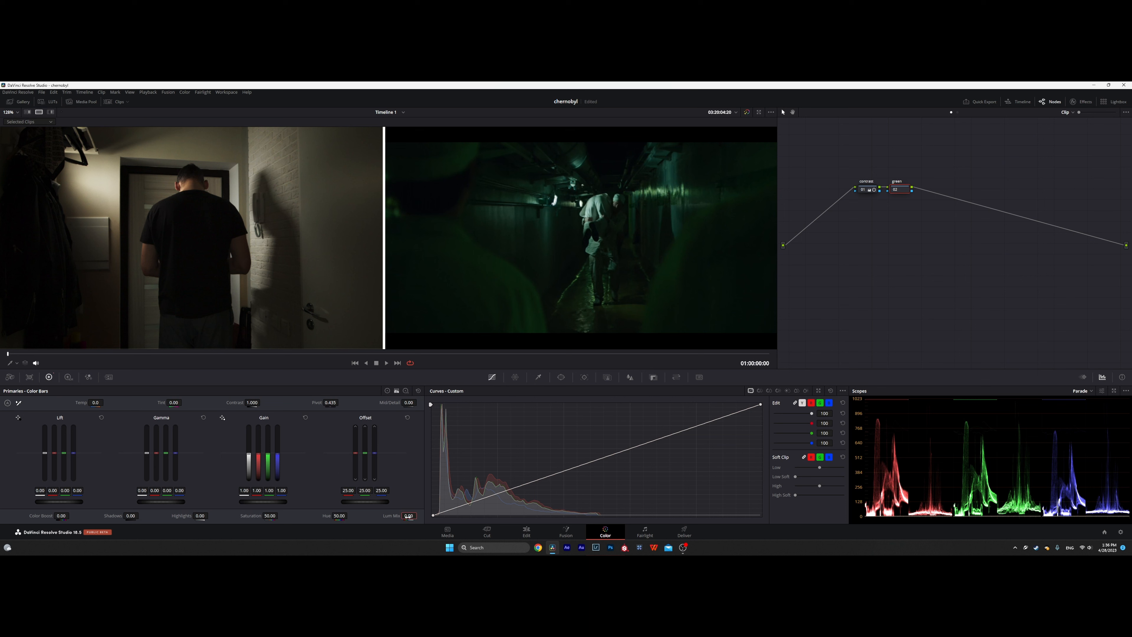
{"action": "left_click_drag", "start_coordinate": [258, 454], "coordinate": [259, 458]}
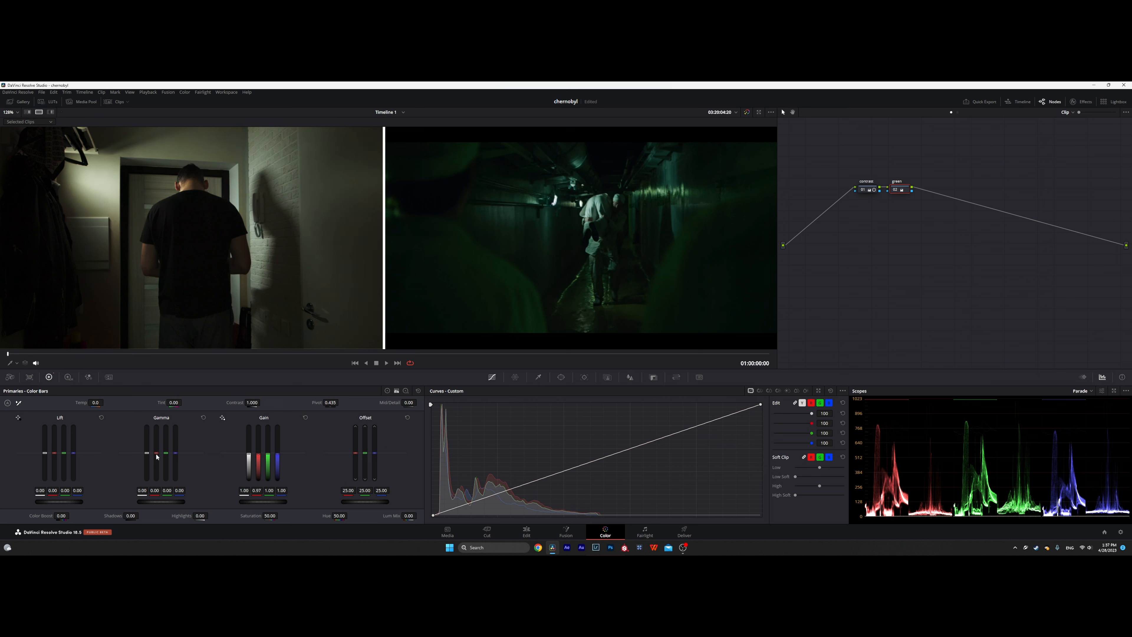
{"action": "left_click_drag", "start_coordinate": [156, 453], "coordinate": [157, 458]}
{"action": "left_click_drag", "start_coordinate": [54, 453], "coordinate": [54, 458]}
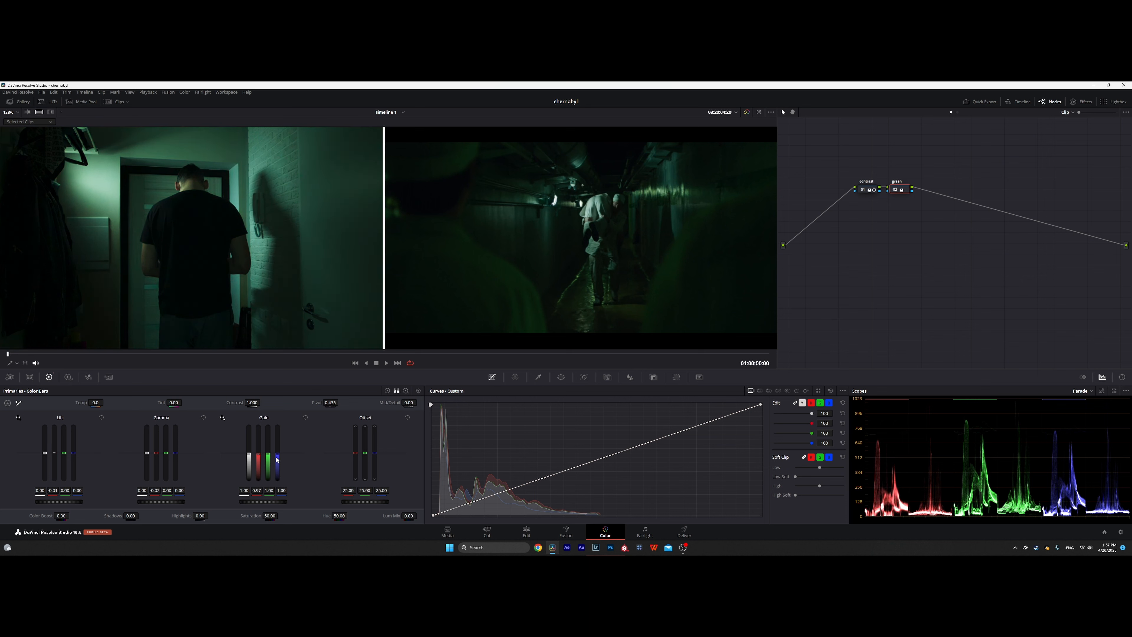
Step: Balance the green node's blue channel with gamma at -0.02 and gain at 1.03
{"action": "left_click_drag", "start_coordinate": [278, 454], "coordinate": [278, 459]}
{"action": "left_click_drag", "start_coordinate": [176, 458], "coordinate": [177, 462]}
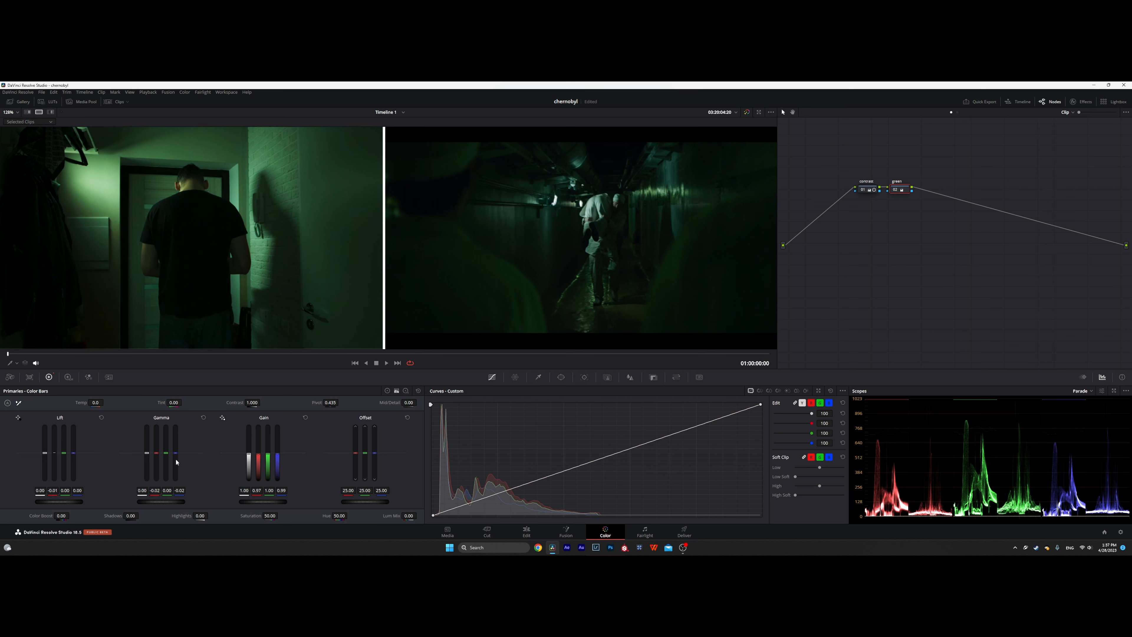
{"action": "left_click_drag", "start_coordinate": [278, 464], "coordinate": [279, 458]}
Step: Adjust the green node's temperature to -100.0 and tint to -8.50, and return to the color wheels
{"action": "left_click_drag", "start_coordinate": [96, 403], "coordinate": [89, 403]}
{"action": "double_click", "coordinate": [95, 403]}
{"action": "double_click", "coordinate": [173, 403]}
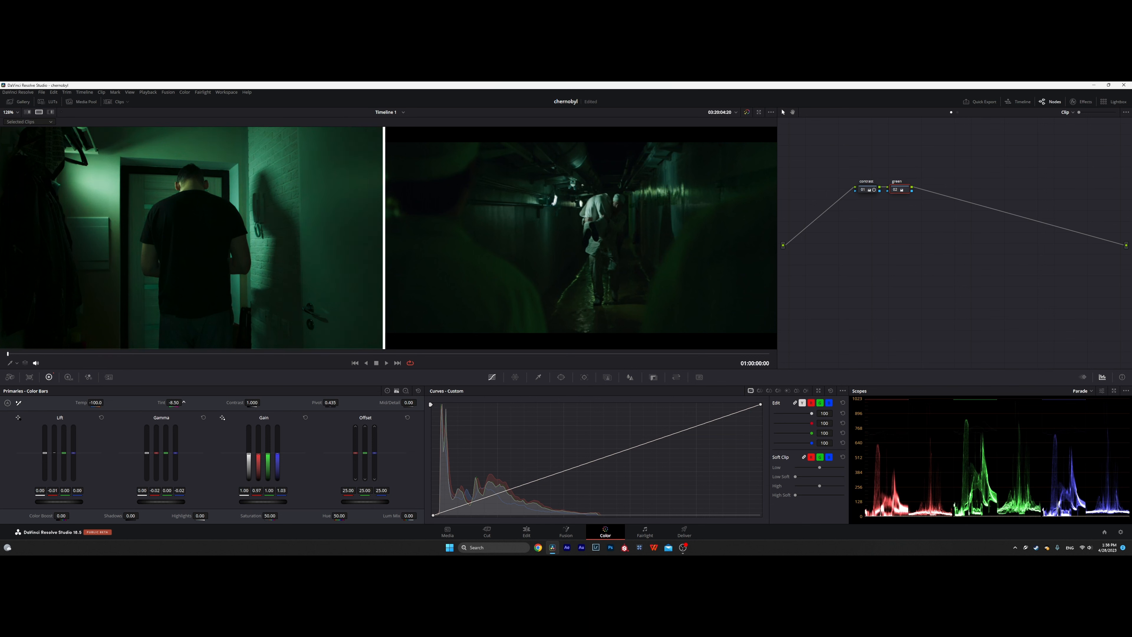
{"action": "left_click", "coordinate": [387, 391]}
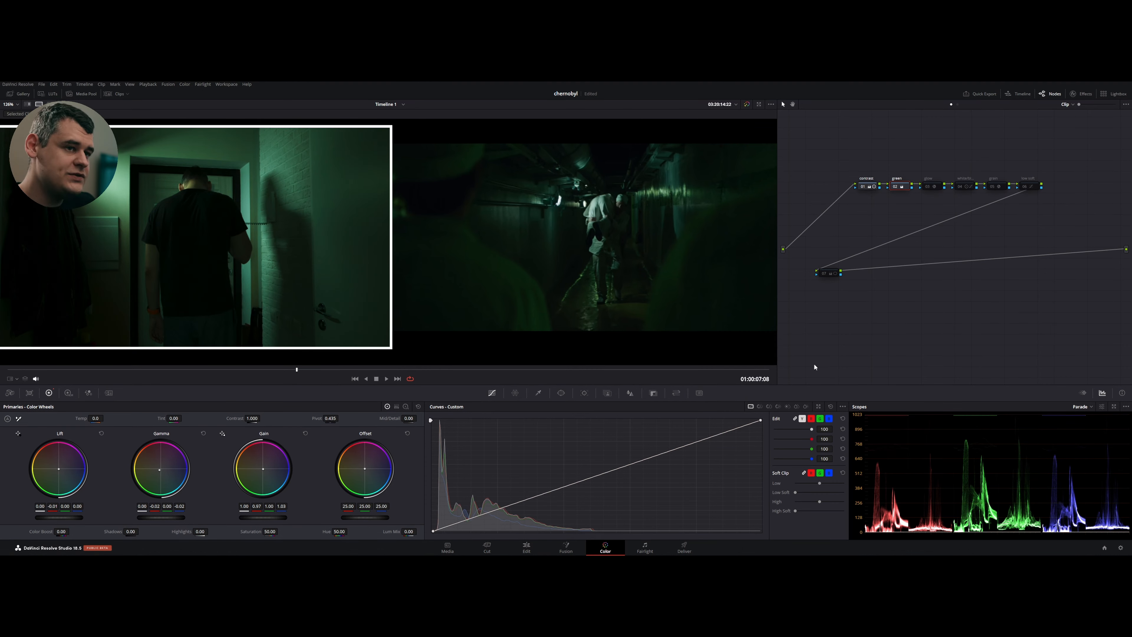
Step: Add the Glow effect to the glow node with shine threshold 0.138, spread 0.716, gain 0.440, gamma 1.098 and saturation 1.101
{"action": "left_click", "coordinate": [933, 185]}
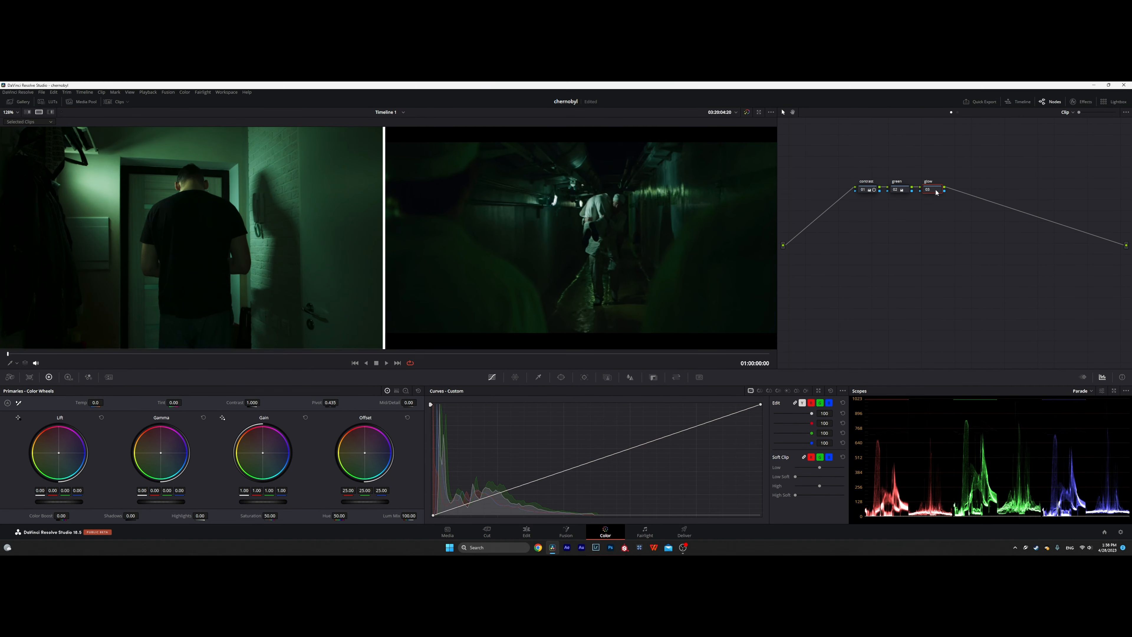
{"action": "left_click", "coordinate": [1081, 102]}
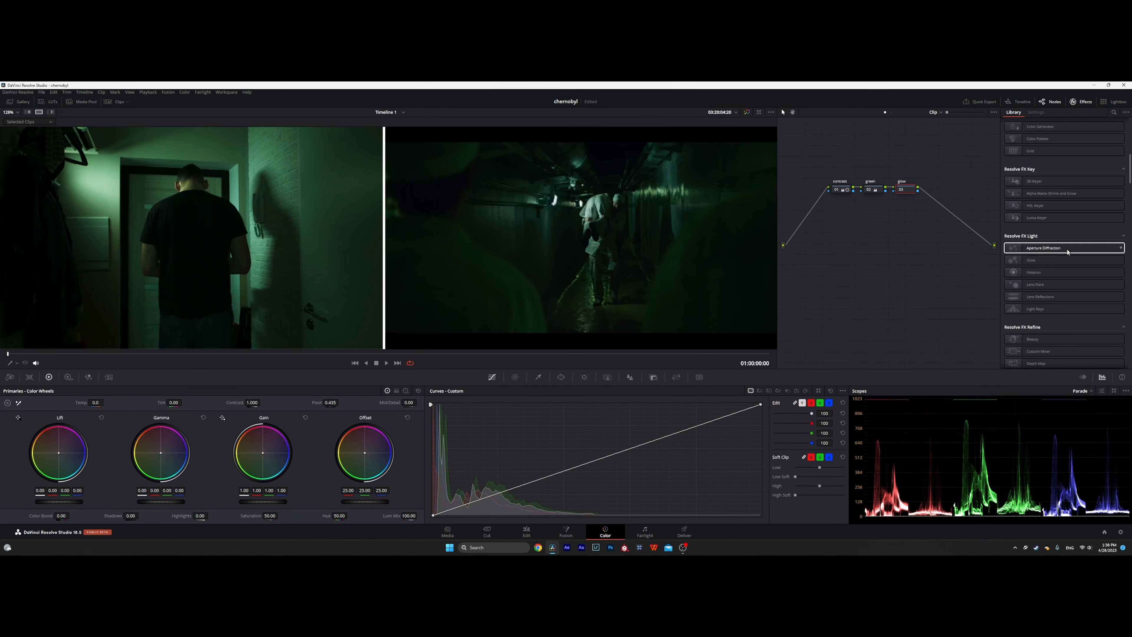
{"action": "left_click", "coordinate": [1036, 112]}
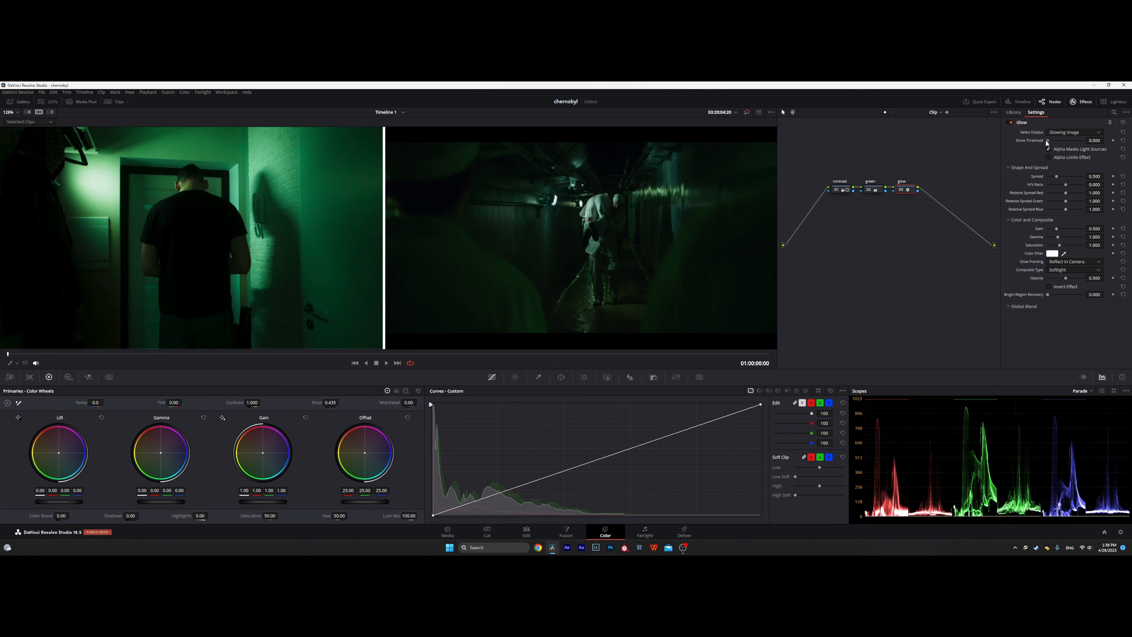
{"action": "left_click_drag", "start_coordinate": [1056, 176], "coordinate": [1062, 177]}
{"action": "left_click_drag", "start_coordinate": [1057, 229], "coordinate": [1060, 238]}
Step: Reduce the Glow effect's global blend to 0.514 and close the effect settings
{"action": "left_click", "coordinate": [1011, 308]}
{"action": "left_click_drag", "start_coordinate": [1083, 315], "coordinate": [1066, 315]}
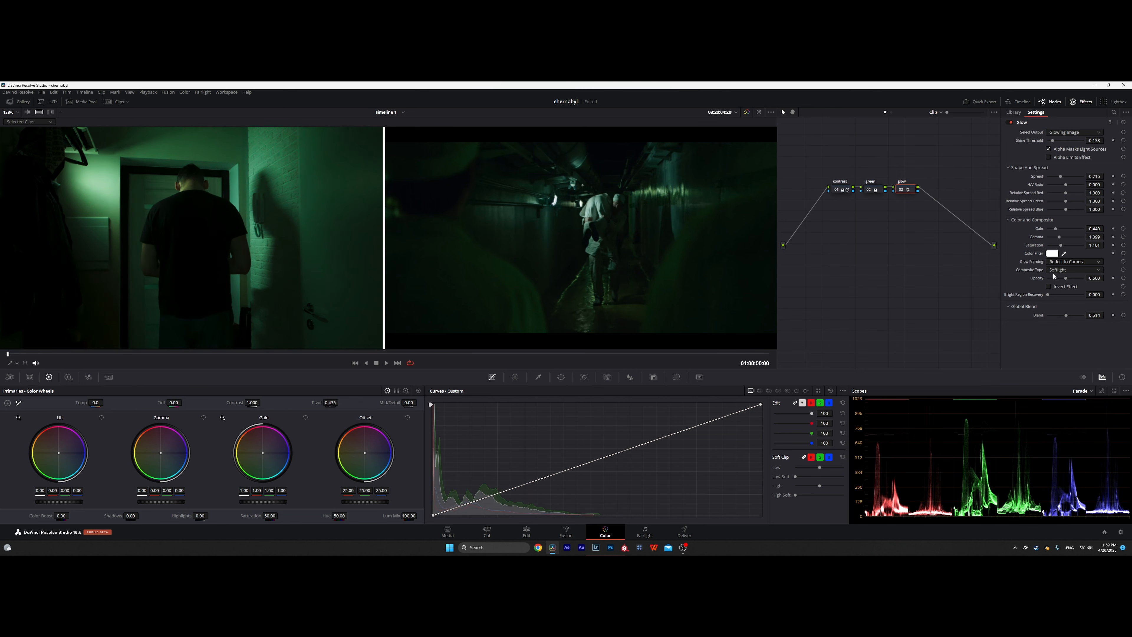
{"action": "left_click", "coordinate": [1081, 102]}
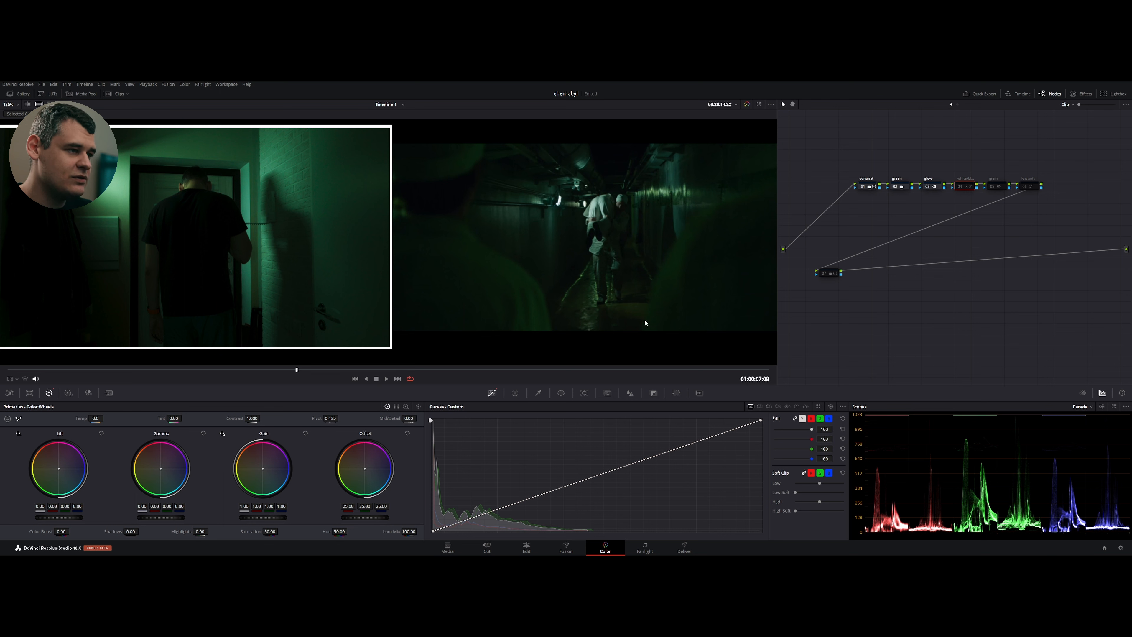
Step: Add a serial node after the glow node and label it white/black
{"action": "key", "text": "ctrl+s"}
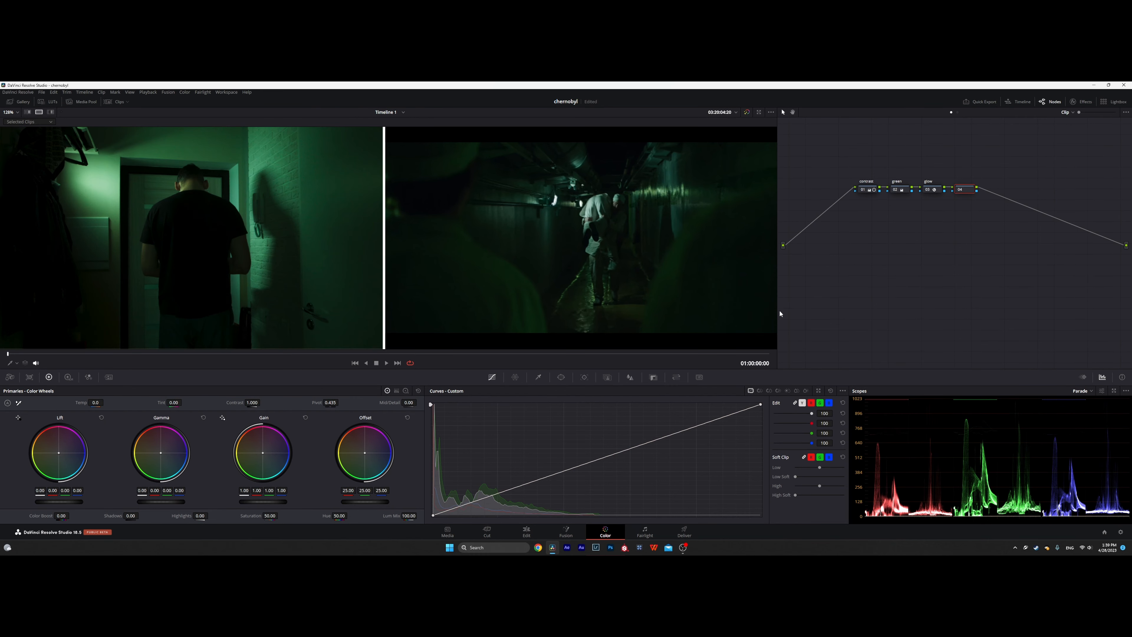
{"action": "type", "text": "white/black"}
{"action": "key", "text": "Return"}
Step: Using the log wheels on the white/black node, push the Highlights slightly toward magenta and lower the High Range
{"action": "left_click", "coordinate": [406, 391]}
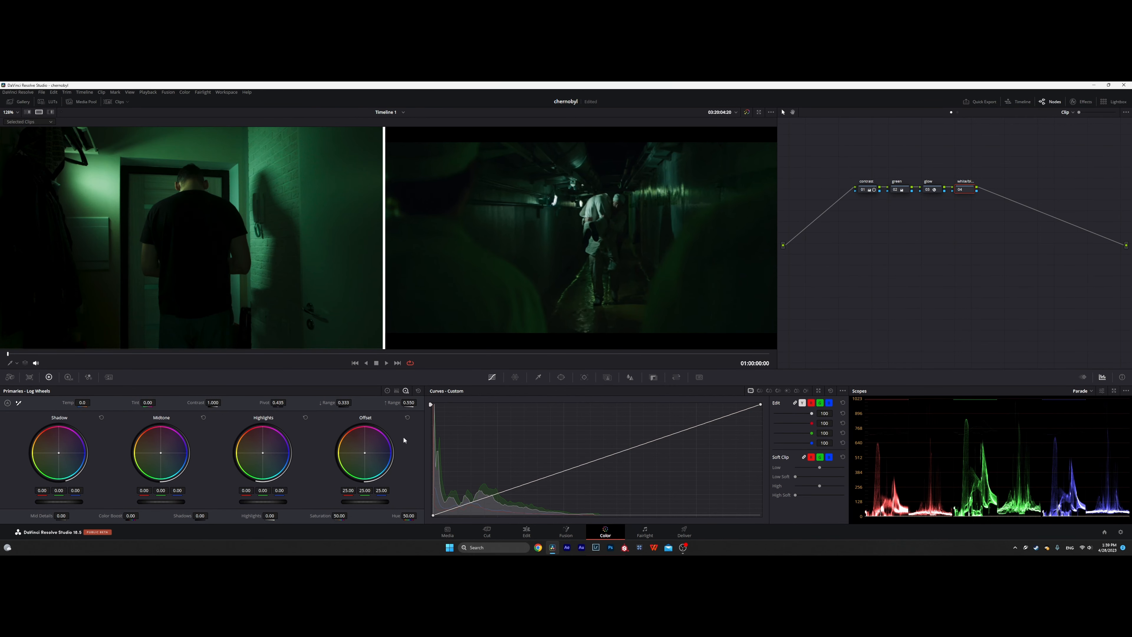
{"action": "left_click_drag", "start_coordinate": [59, 452], "coordinate": [59, 451]}
{"action": "left_click", "coordinate": [102, 418]}
{"action": "left_click_drag", "start_coordinate": [262, 453], "coordinate": [265, 451]}
{"action": "mouse_move", "coordinate": [408, 403]}
{"action": "left_mouse_down"}
{"action": "mouse_move", "coordinate": [430, 403]}
{"action": "mouse_move", "coordinate": [395, 401]}
{"action": "left_mouse_up"}
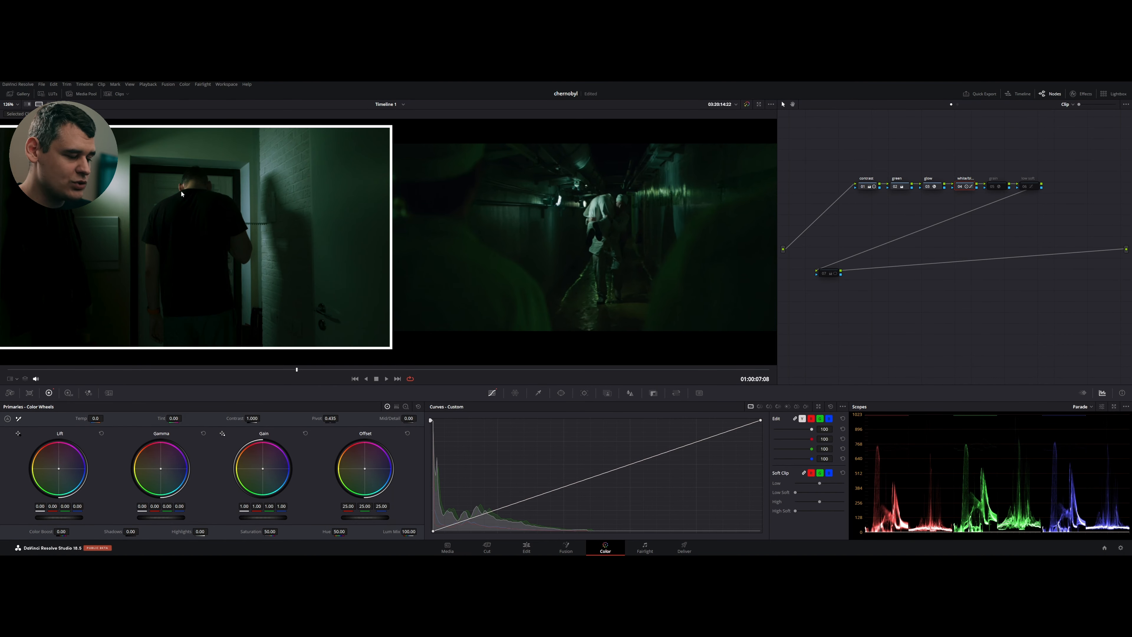
Step: Apply the Film Grain effect to the grain node with grain size 0.248 and grain strength 0.184
{"action": "left_click", "coordinate": [1005, 188]}
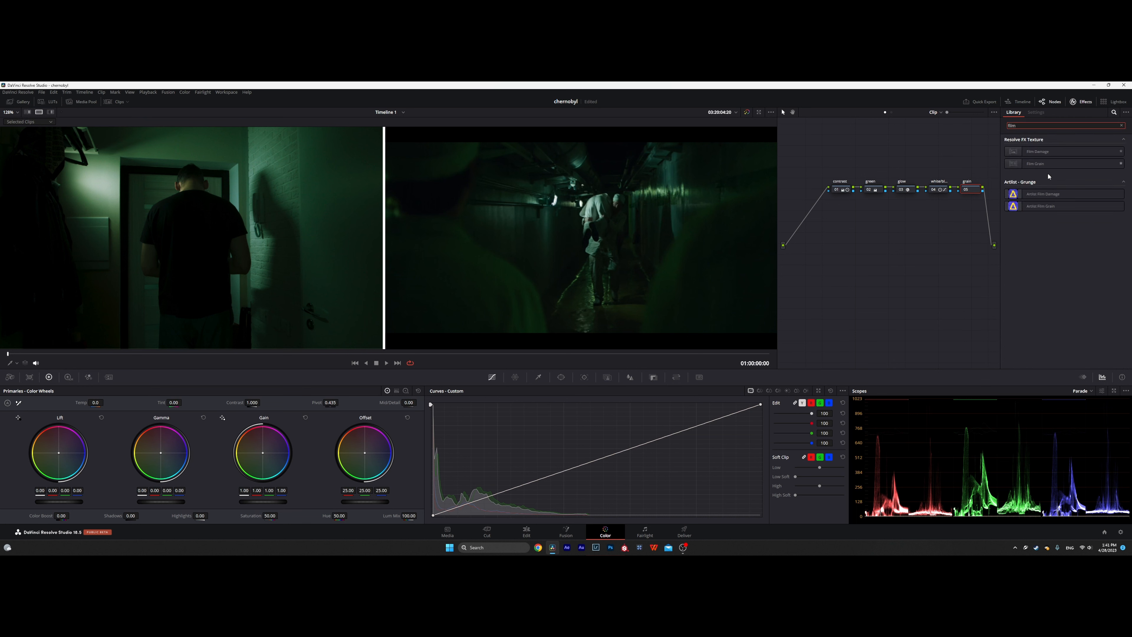
{"action": "double_click", "coordinate": [1072, 206]}
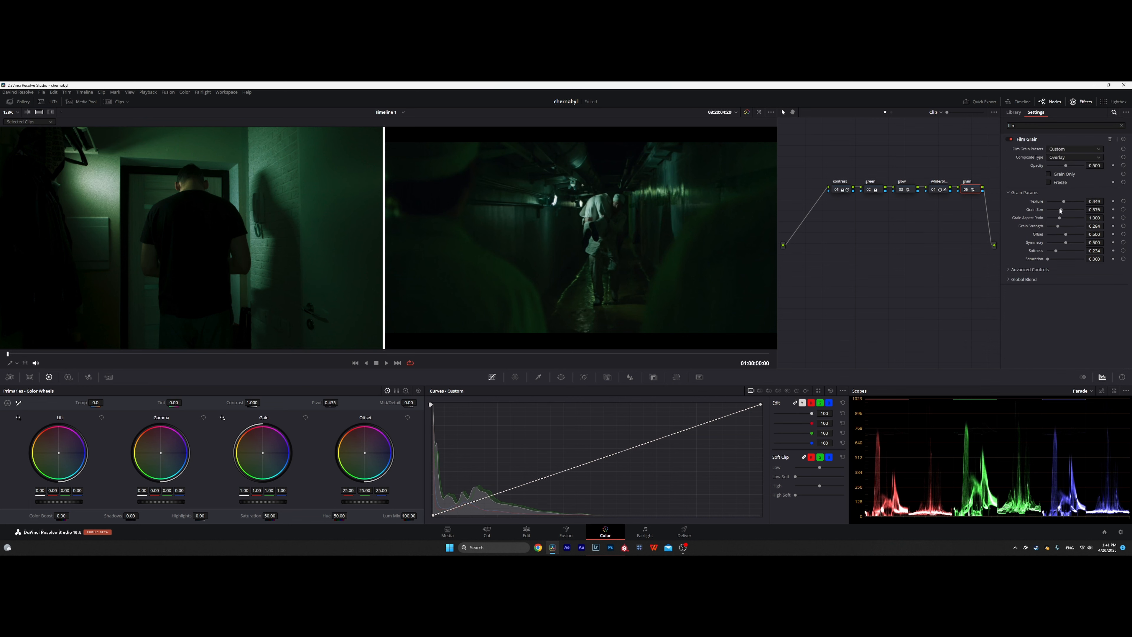
{"action": "left_click_drag", "start_coordinate": [1060, 209], "coordinate": [1054, 226]}
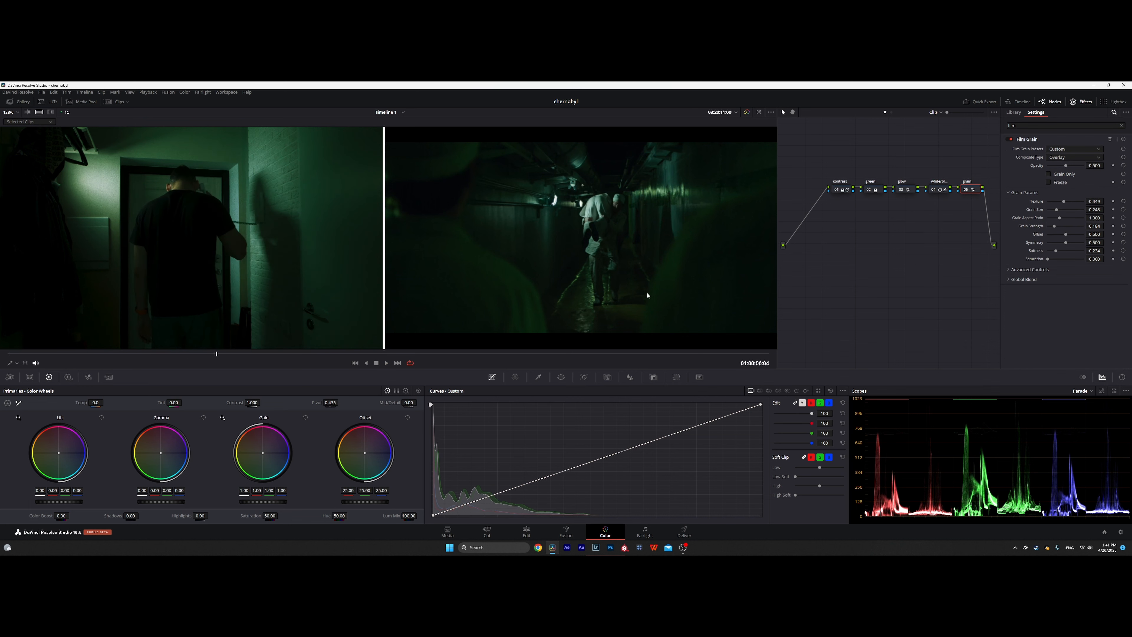
Step: Slightly lower the Film Grain strength and play back part of the clip to check the grain in motion
{"action": "left_click_drag", "start_coordinate": [1097, 226], "coordinate": [1092, 227]}
{"action": "key", "text": "space"}
{"action": "left_click", "coordinate": [429, 354]}
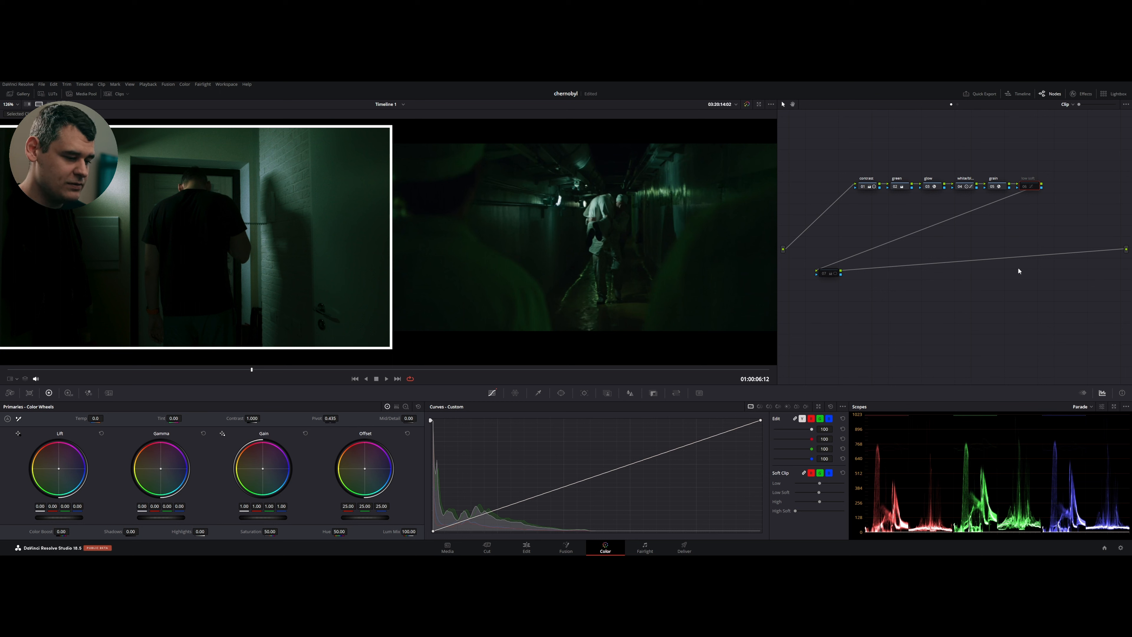
Step: Enable the low soft node and add a wide elliptical circle window centred on the man to the final node
{"action": "key", "text": "ctrl+d"}
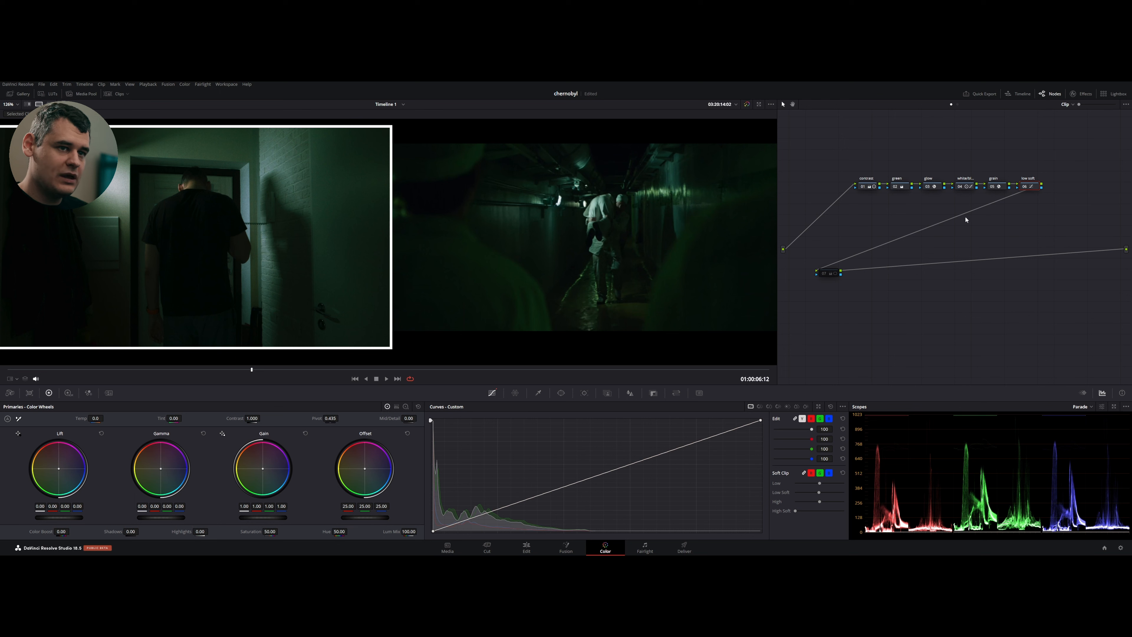
{"action": "left_click", "coordinate": [830, 273]}
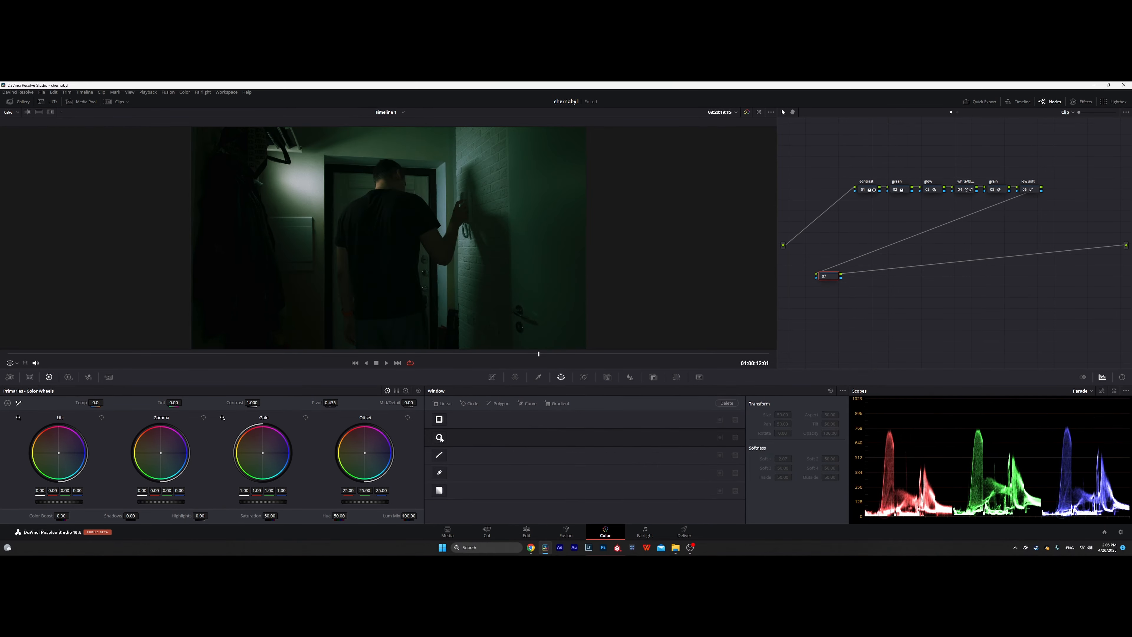
{"action": "left_click", "coordinate": [439, 437]}
{"action": "left_click_drag", "start_coordinate": [433, 228], "coordinate": [569, 238]}
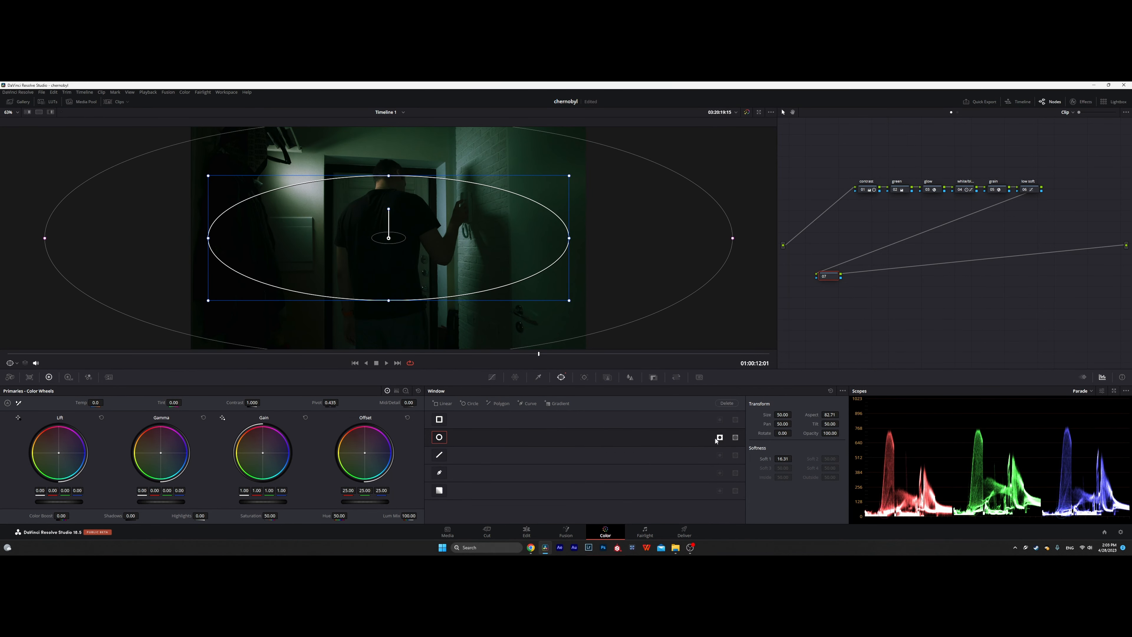
Step: Invert the circle window and lower the final node's Gain to 0.88 to darken the frame edges, checking the mask in Highlight view
{"action": "left_click", "coordinate": [492, 377]}
{"action": "key", "text": "shift+h"}
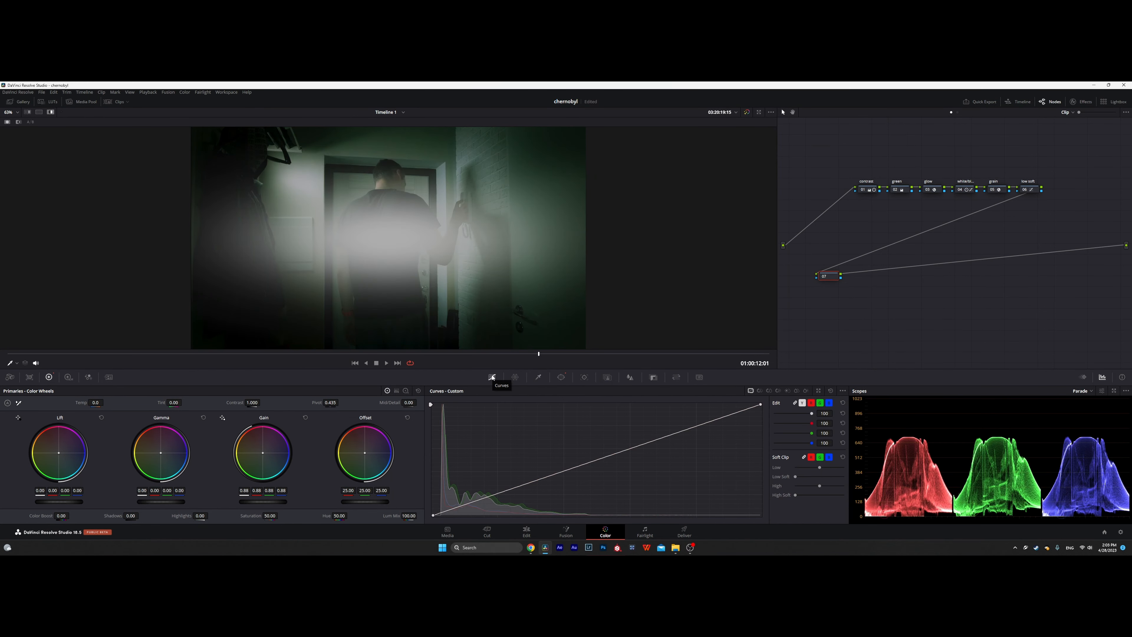
{"action": "left_click", "coordinate": [561, 377]}
{"action": "left_click", "coordinate": [720, 438]}
{"action": "left_click", "coordinate": [720, 437]}
{"action": "key", "text": "shift+h"}
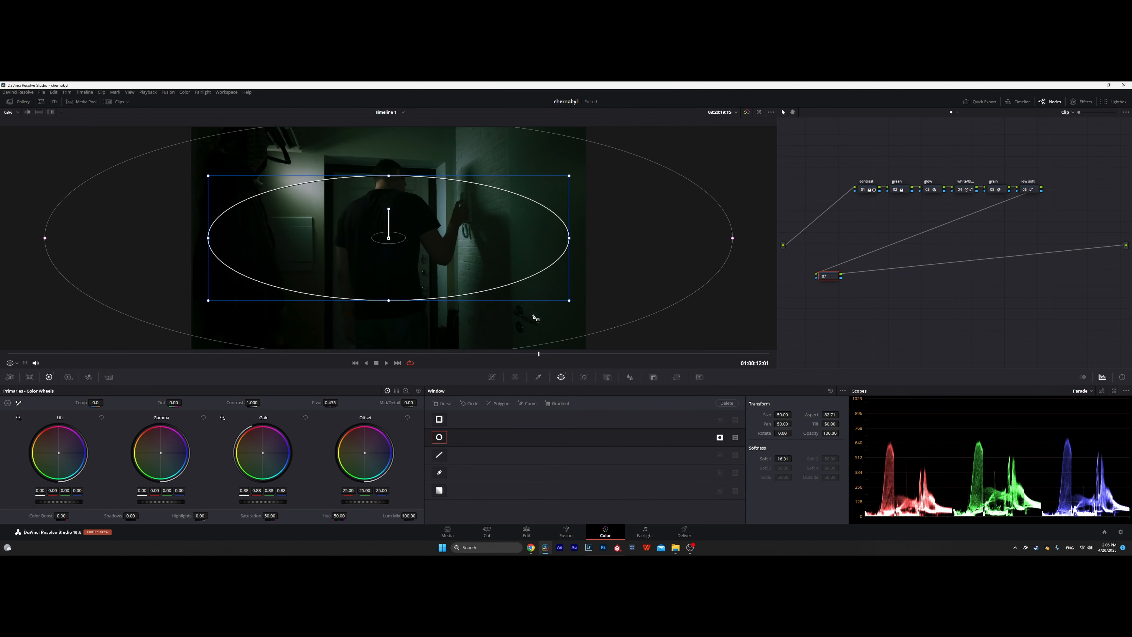
{"action": "left_click", "coordinate": [492, 377]}
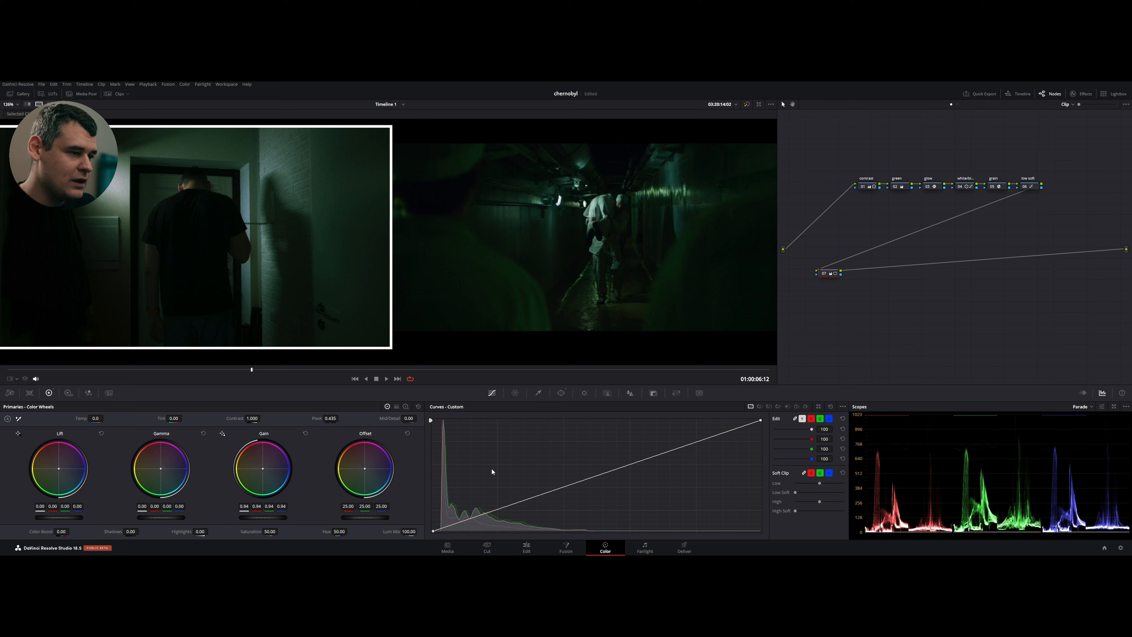
Step: Show the vectorscope and switch the full viewer between the reference still and the graded clip to compare their colours
{"action": "left_click", "coordinate": [1083, 406]}
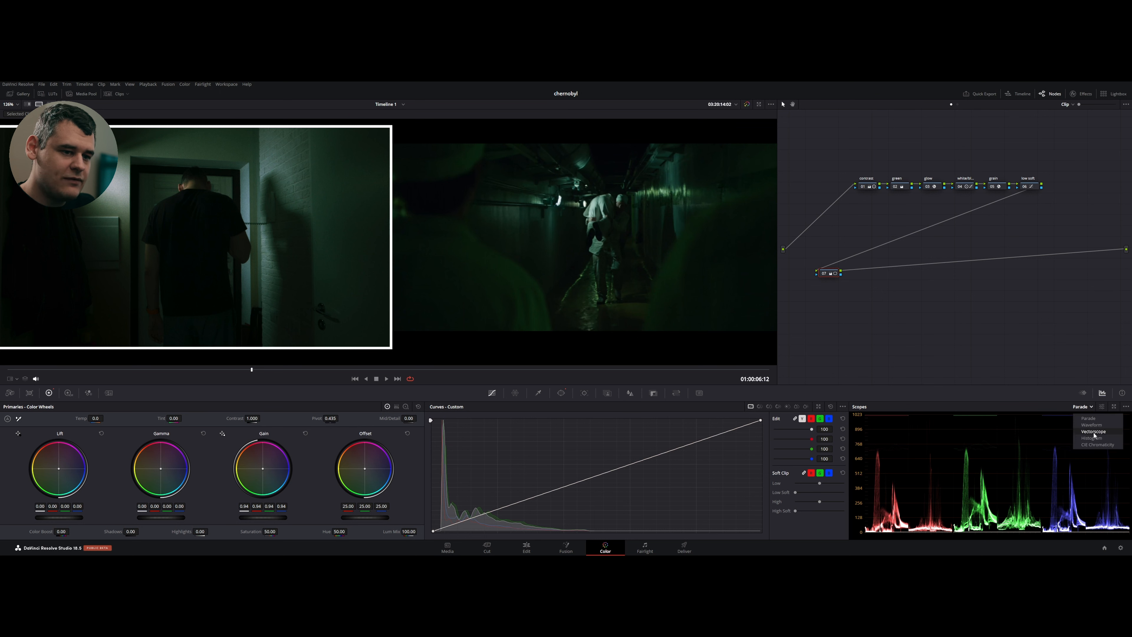
{"action": "left_click", "coordinate": [1092, 431]}
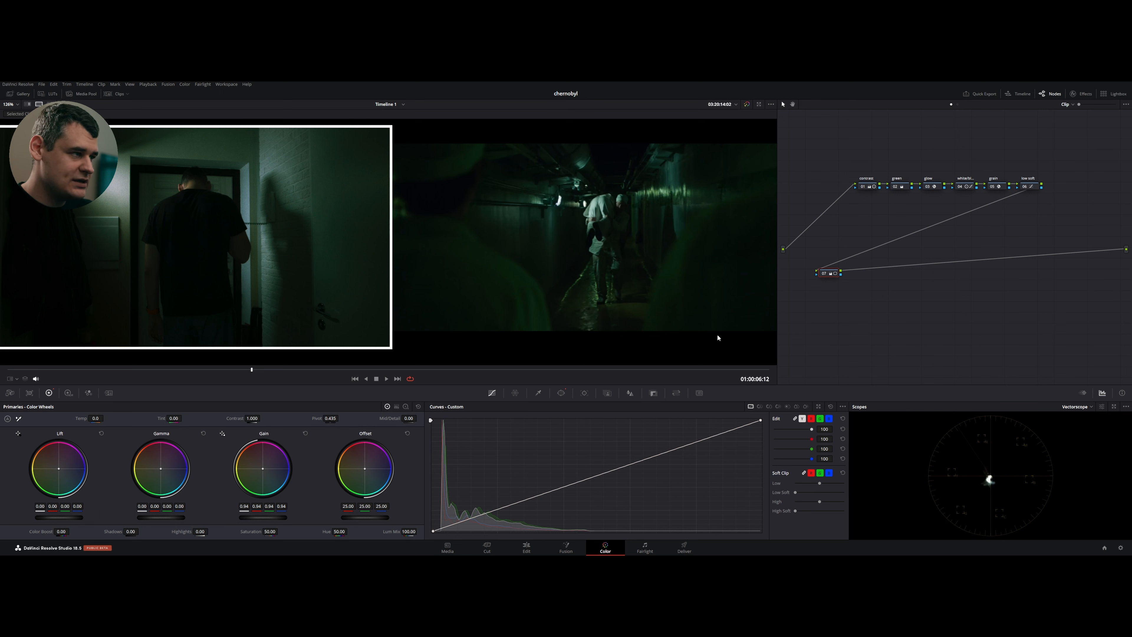
{"action": "key", "text": "ctrl+w"}
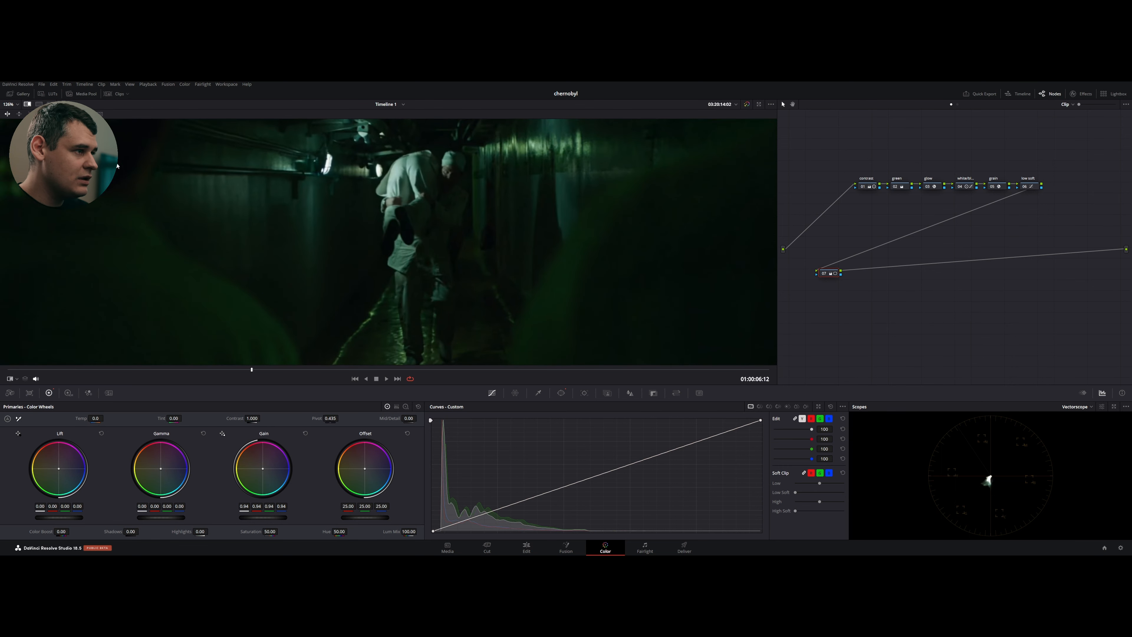
{"action": "key", "text": "ctrl+w"}
{"action": "key", "text": "ctrl+w"}
{"action": "key", "text": "ctrl+w"}
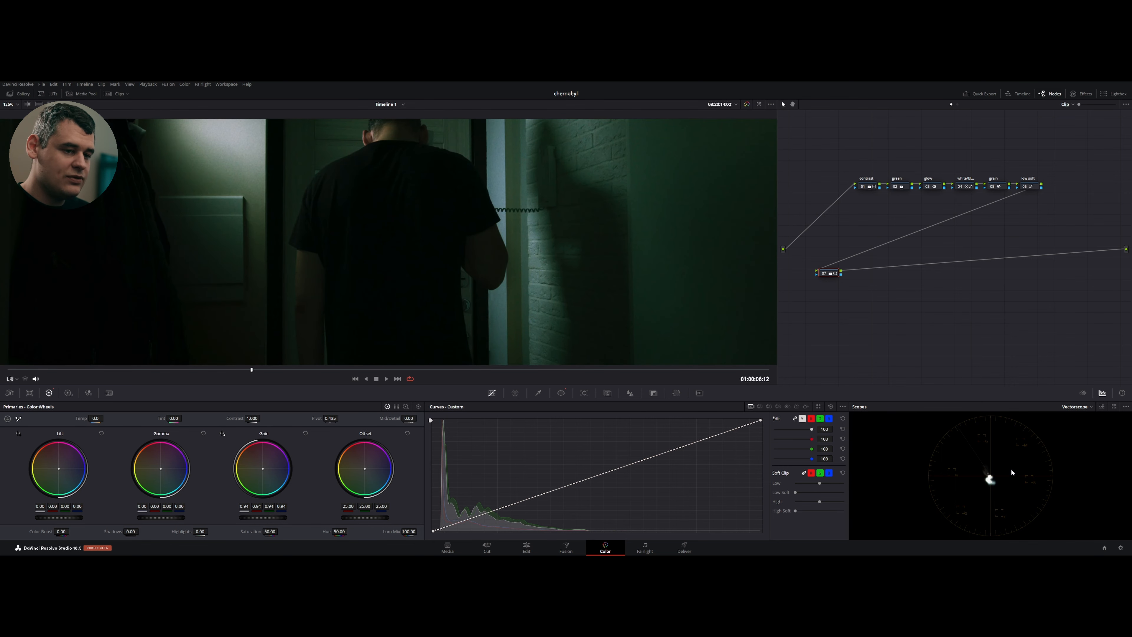
{"action": "scroll", "coordinate": [573, 279], "scroll_direction": "down", "scroll_amount": 7}
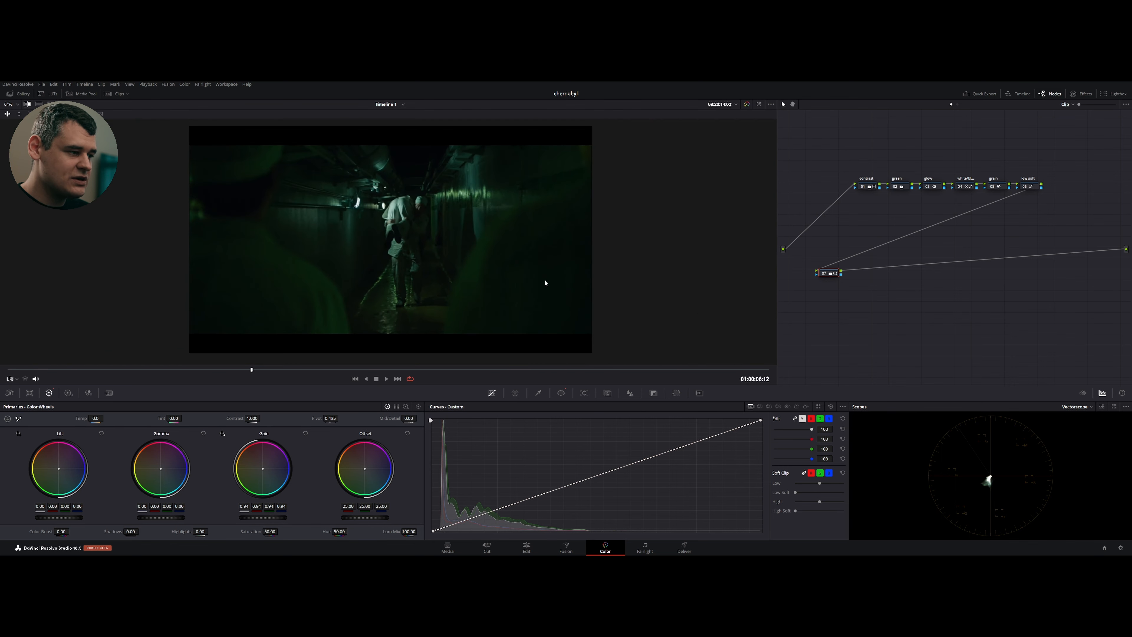
{"action": "scroll", "coordinate": [545, 283], "scroll_direction": "up", "scroll_amount": 1}
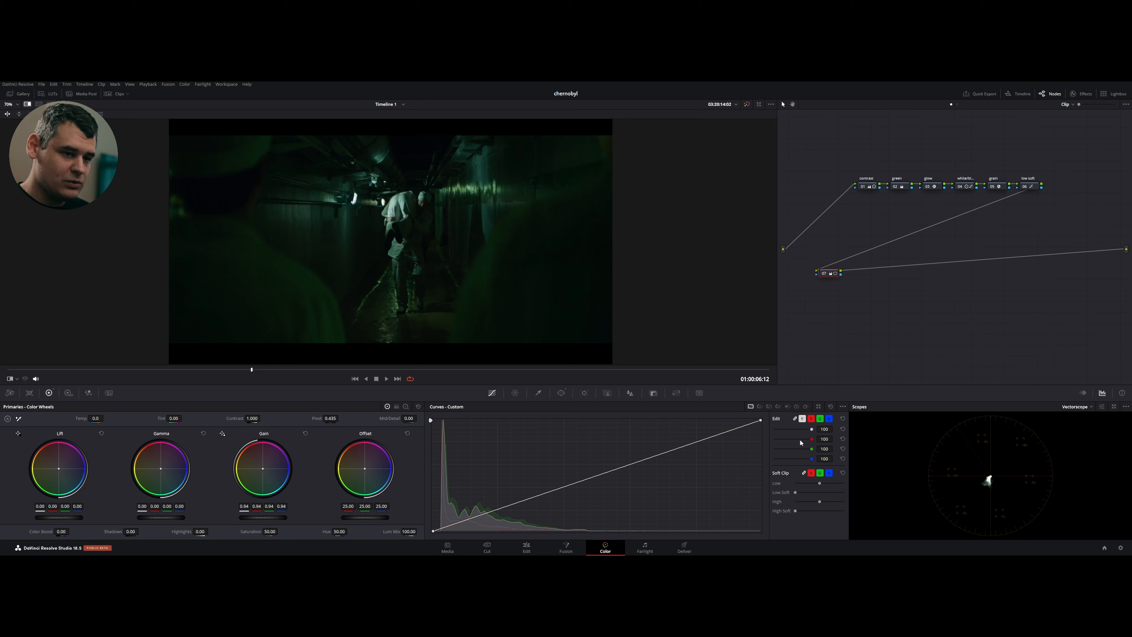
{"action": "key", "text": "ctrl+w"}
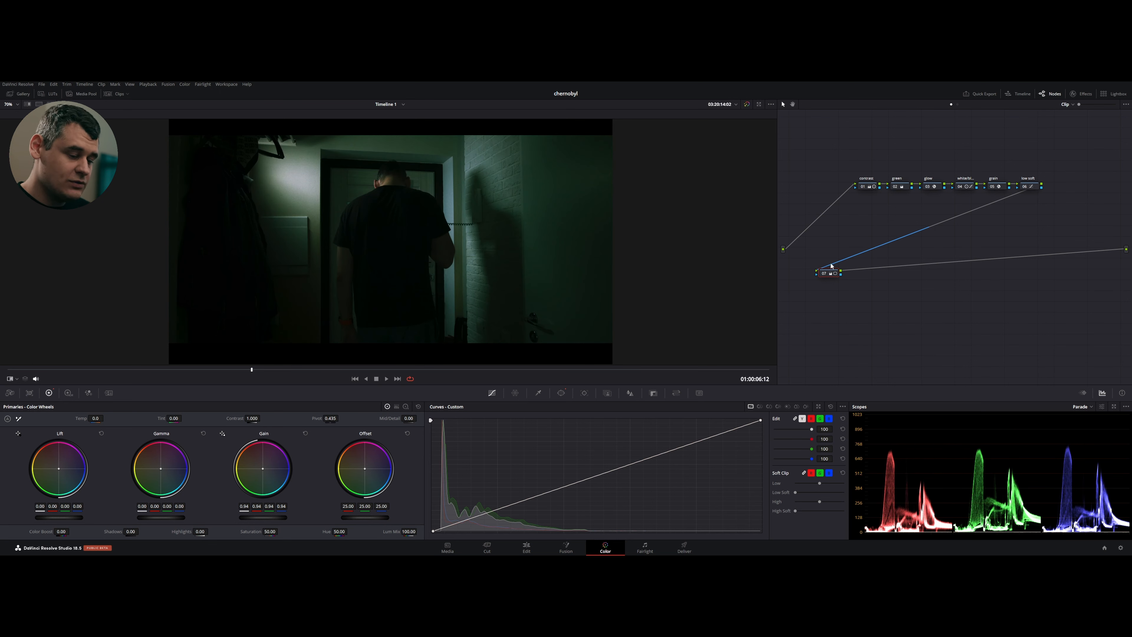